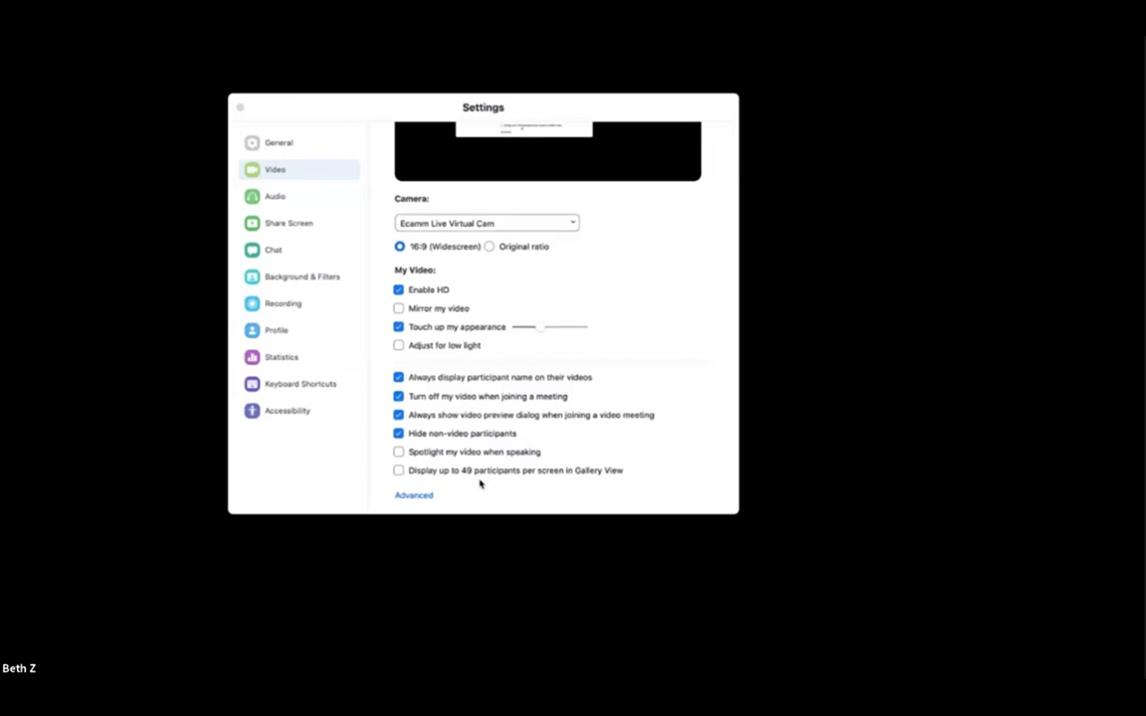
- Review the camera and My Video settings, and open the Background & Filters settings to view the virtual backgrounds
scroll(477, 481, down, 1)
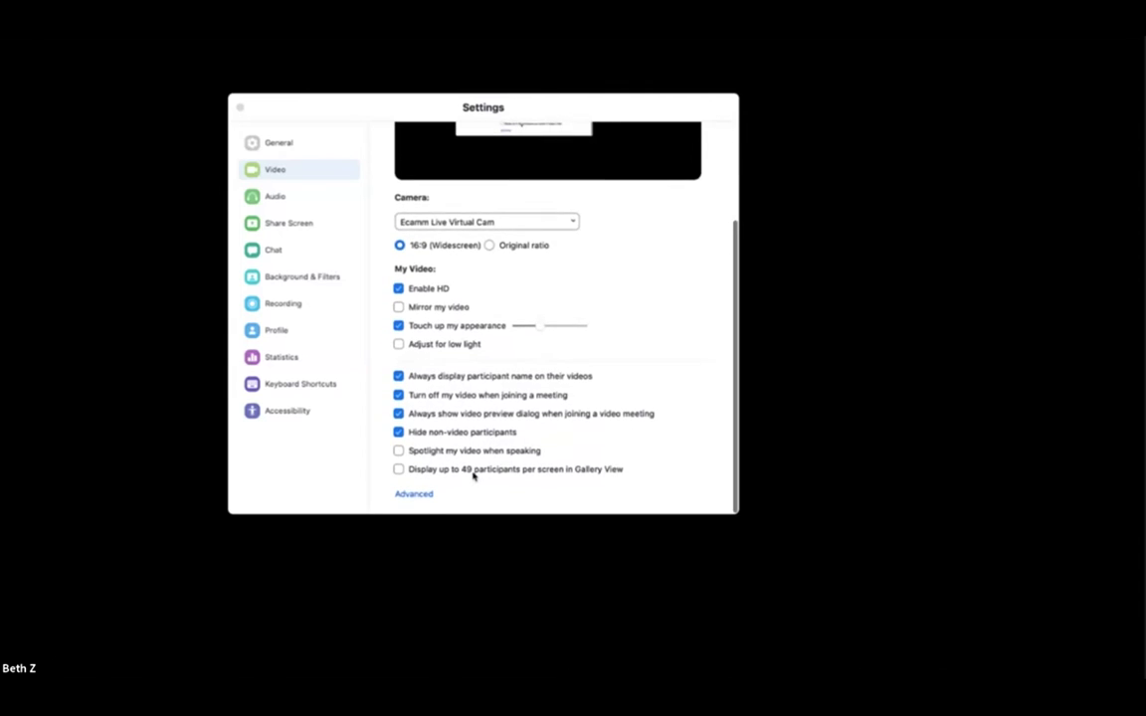
scroll(474, 476, up, 3)
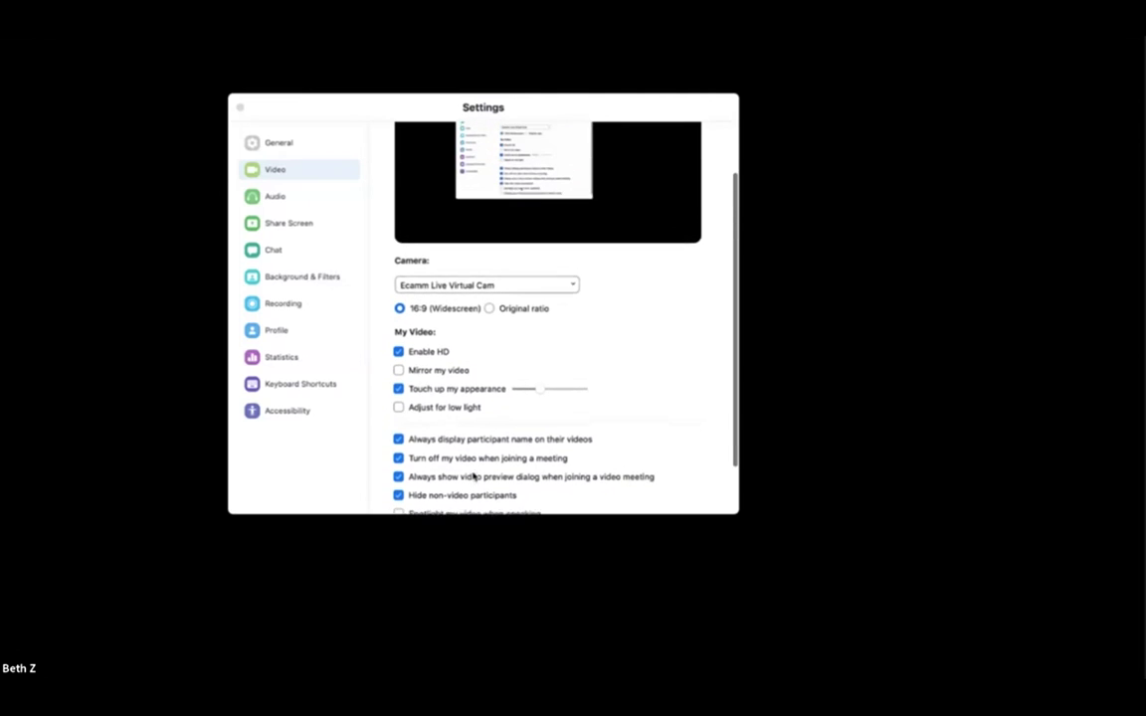
scroll(473, 476, up, 3)
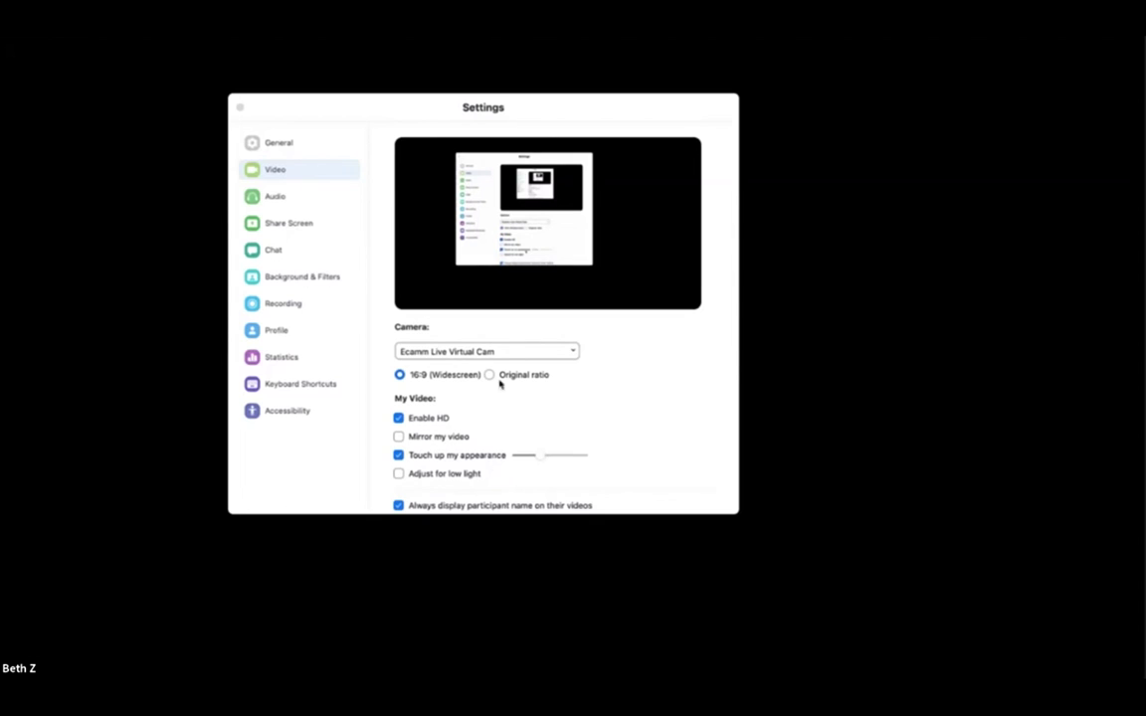
drag(399, 117, 396, 93)
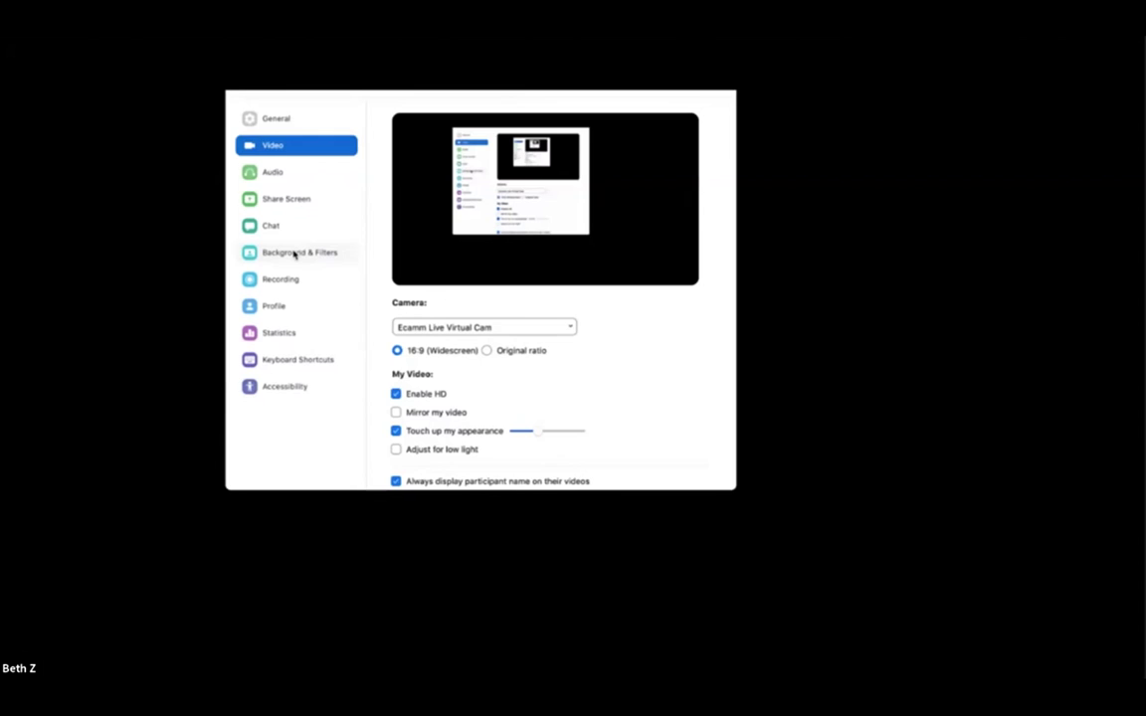
click(295, 255)
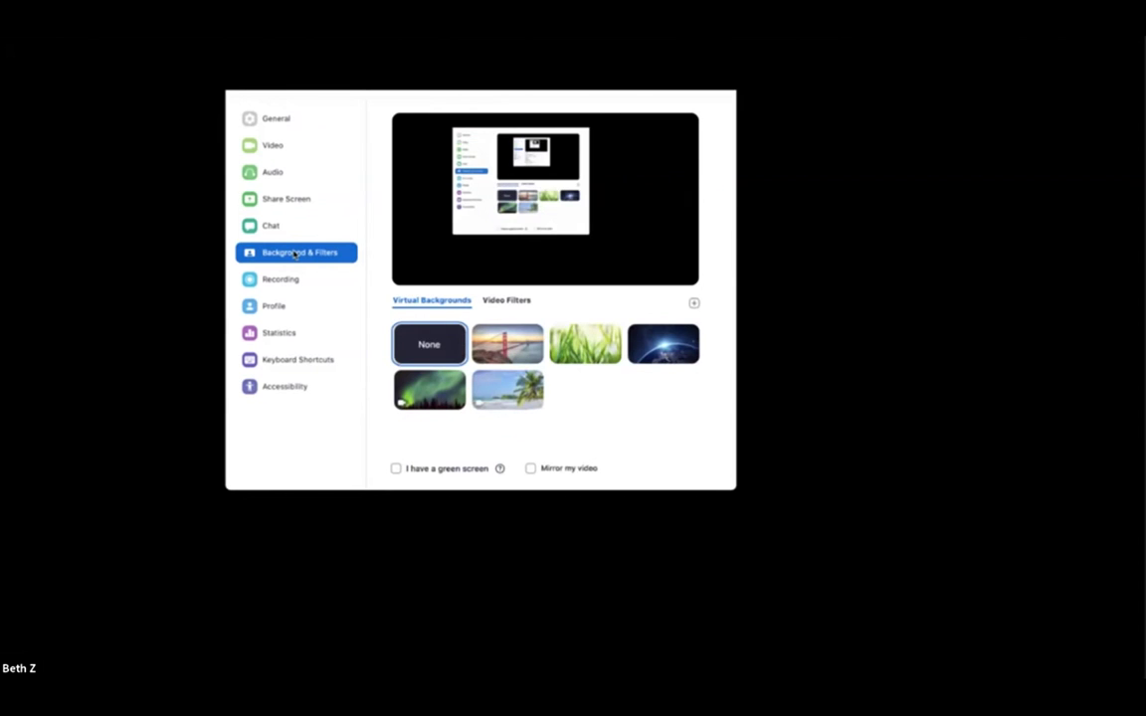
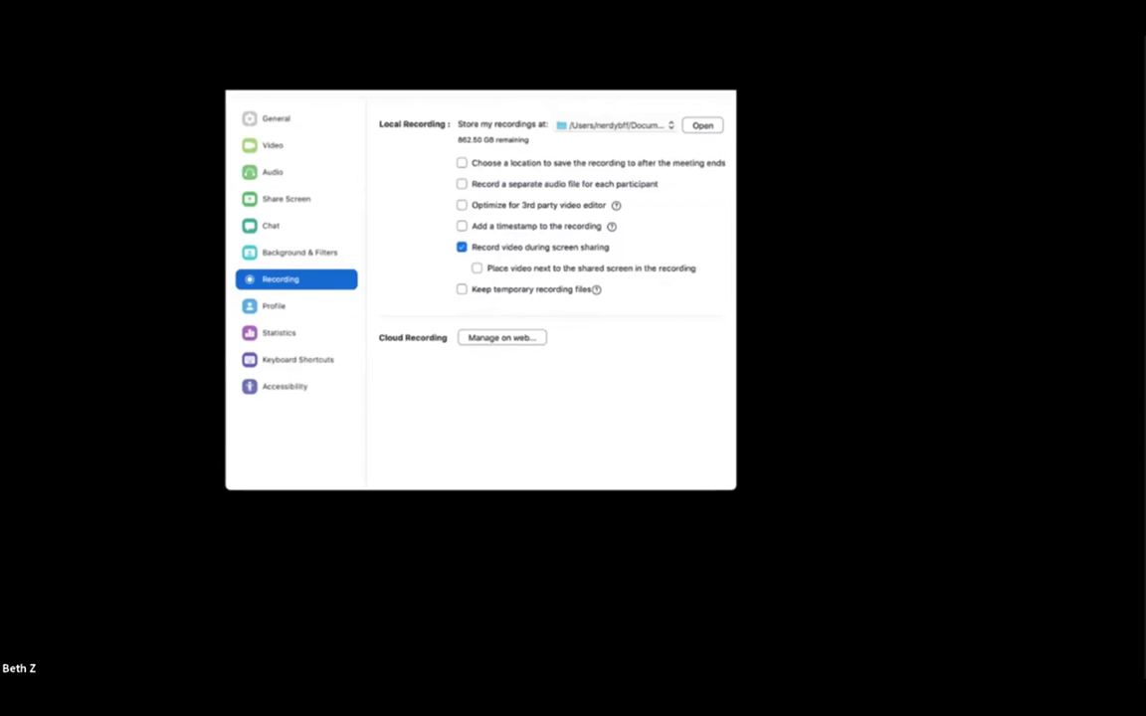
- Switch to the Zoom web portal and open the Advanced Zoom Techniques entry in the cloud recordings list
click(697, 615)
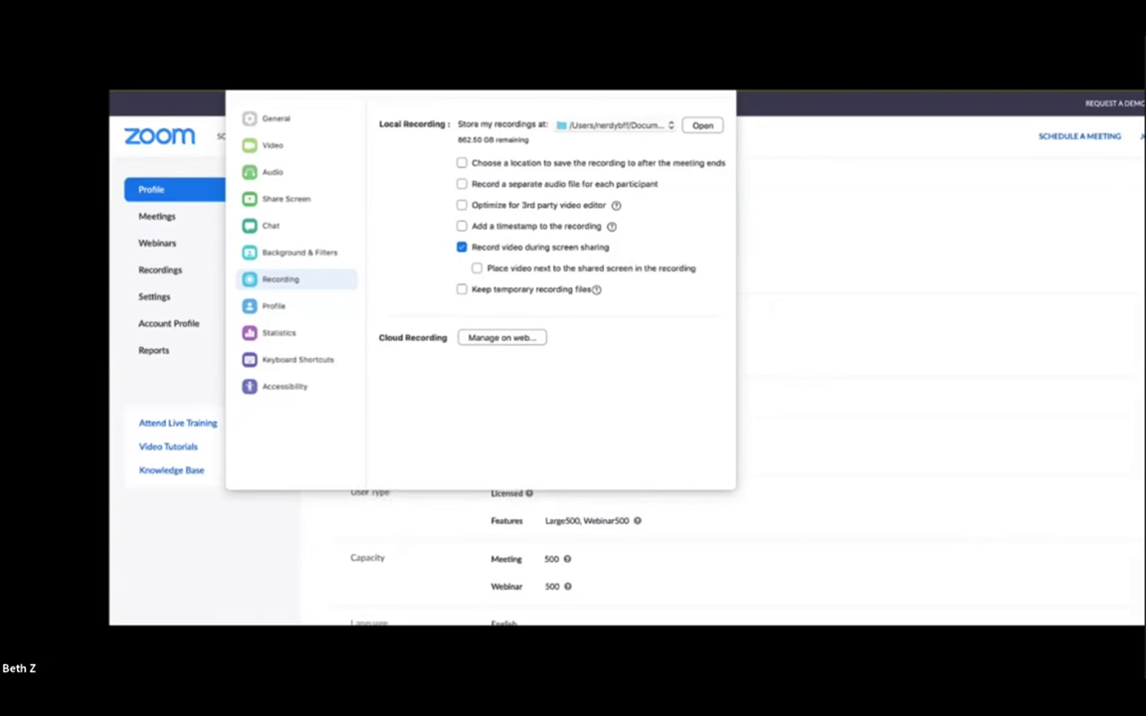
drag(297, 83, 0, 502)
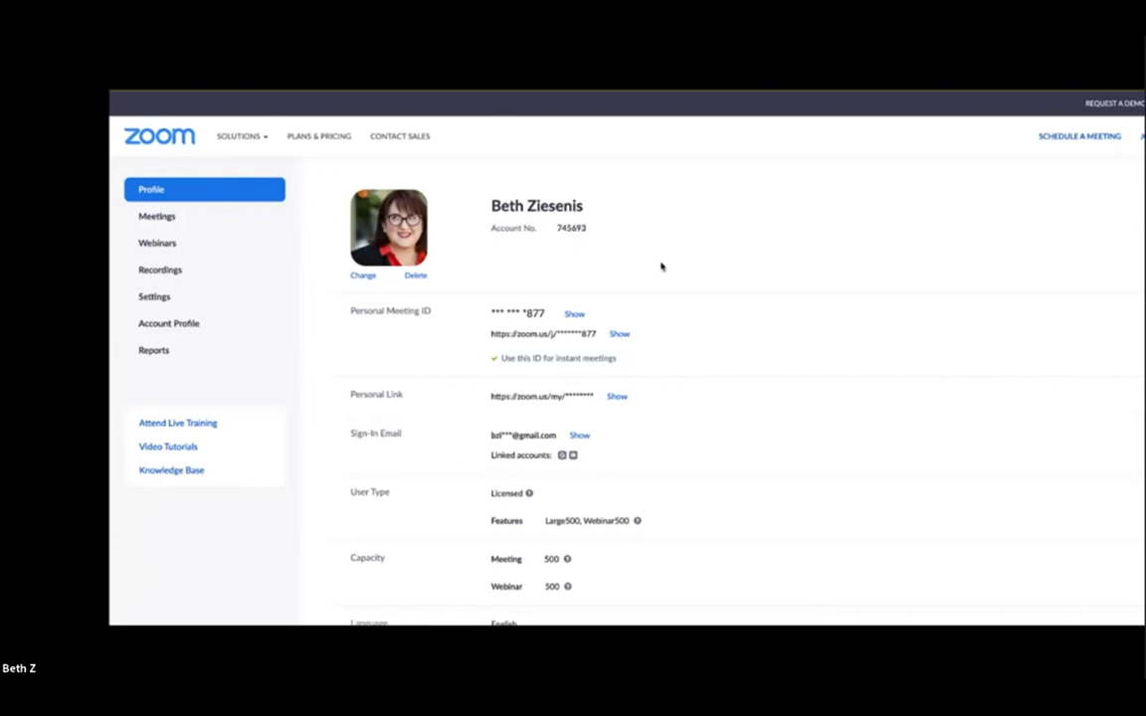
click(171, 218)
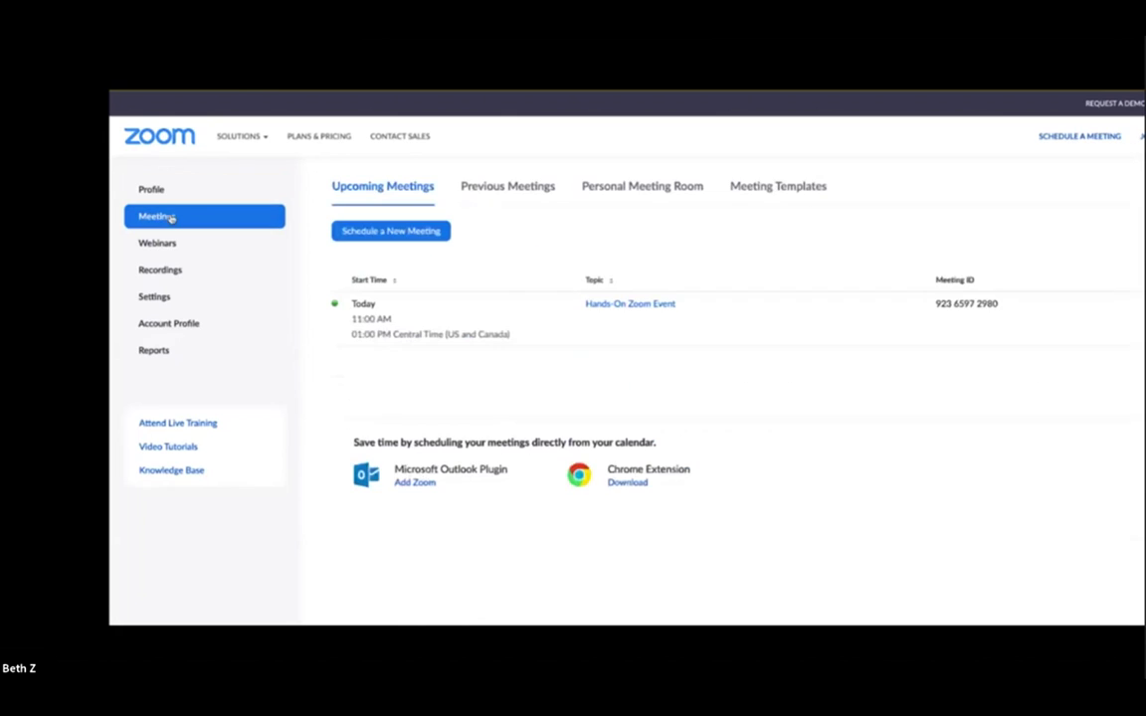
click(166, 273)
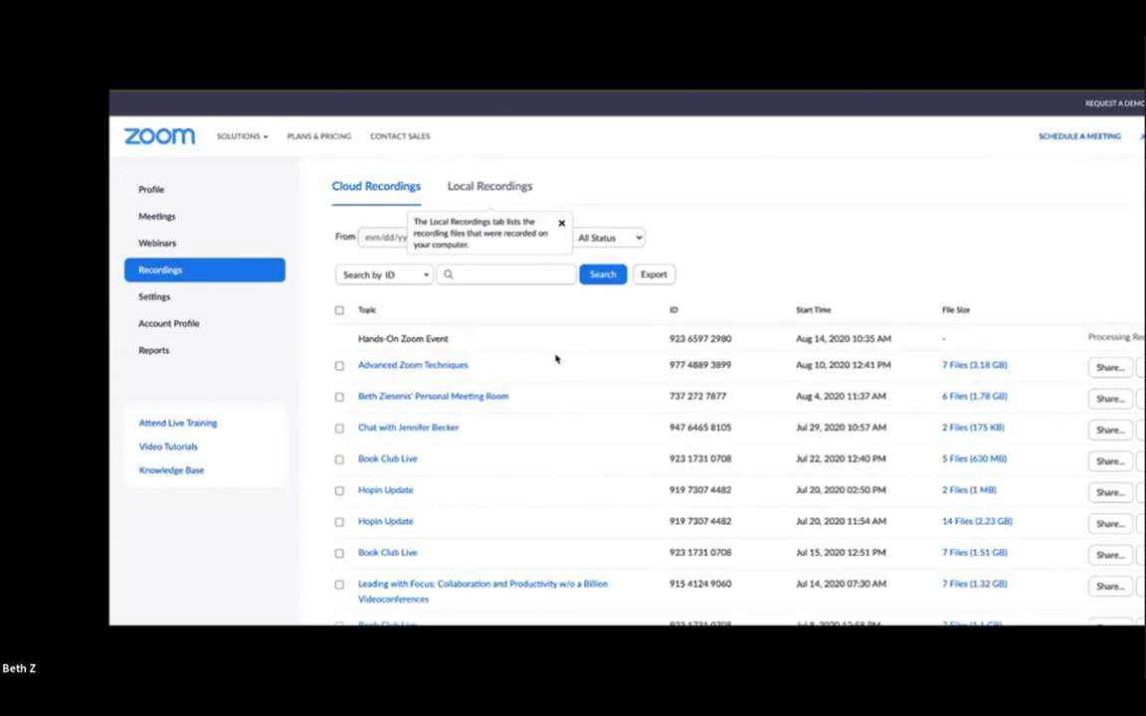
scroll(555, 359, down, 1)
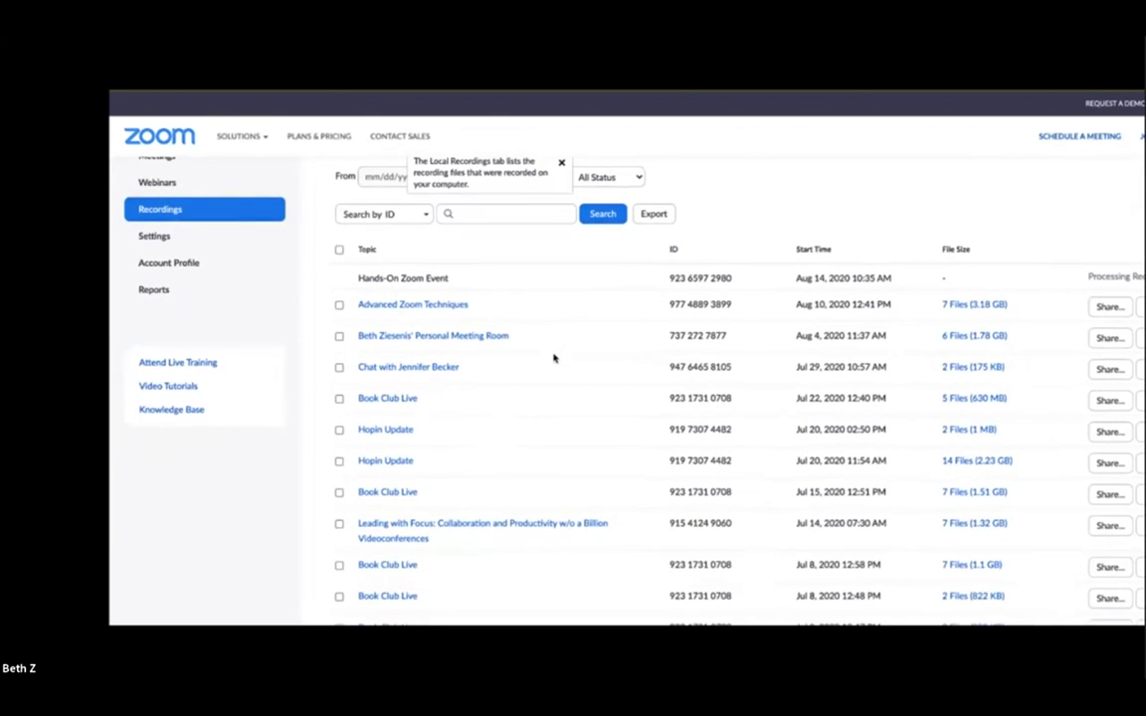
click(423, 308)
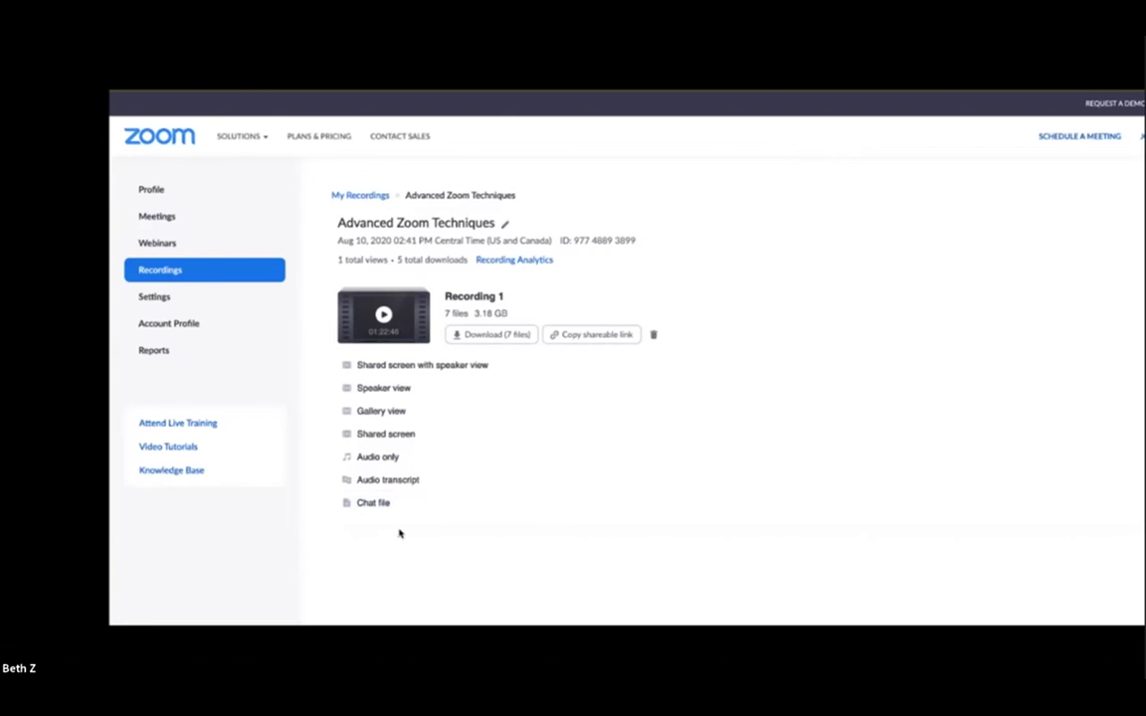
- Play Recording 1 of Advanced Zoom Techniques, skip ahead to about 22:31 and pause playback there
click(410, 314)
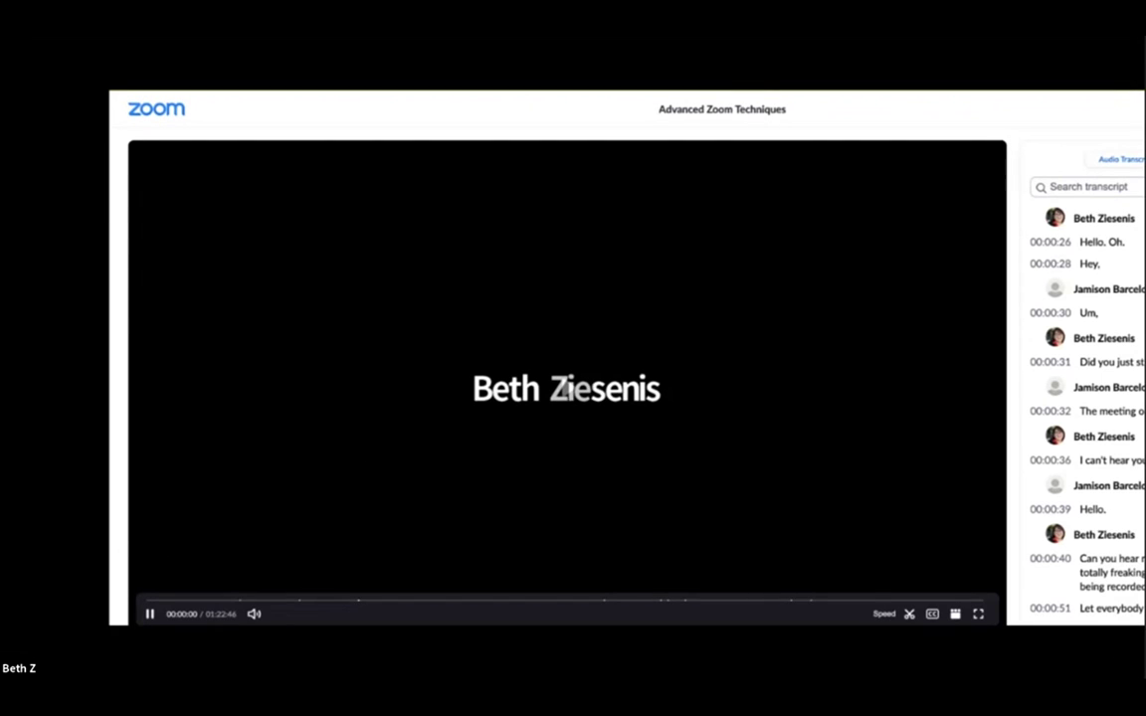
click(149, 614)
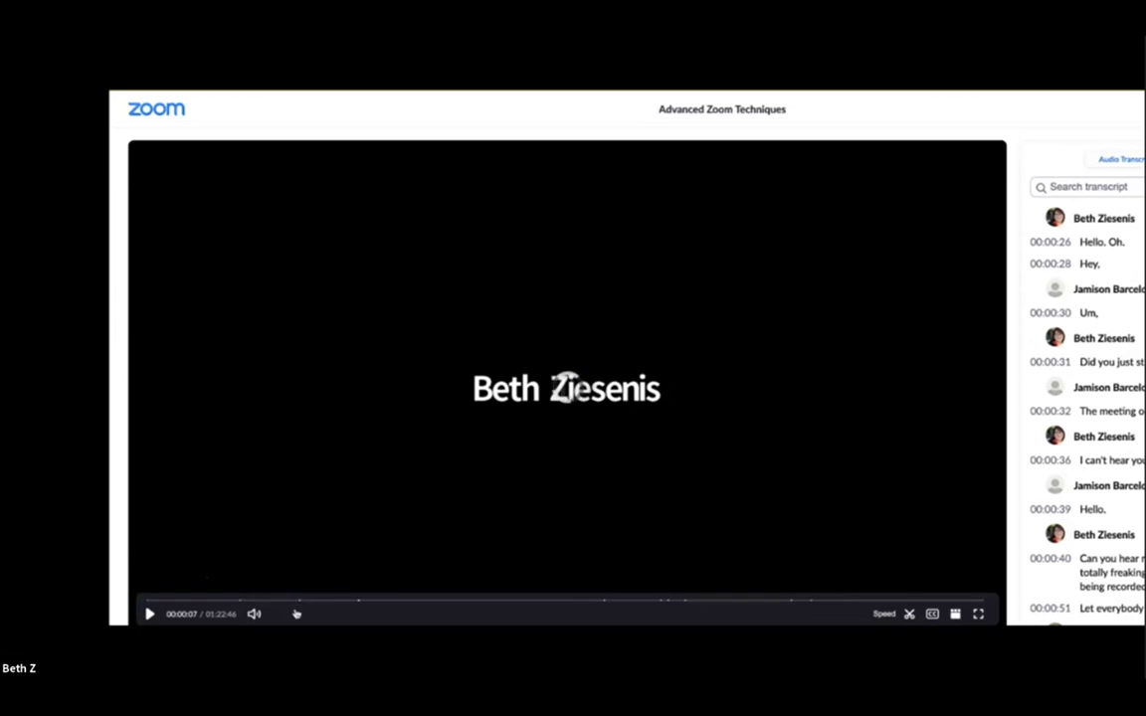
click(373, 602)
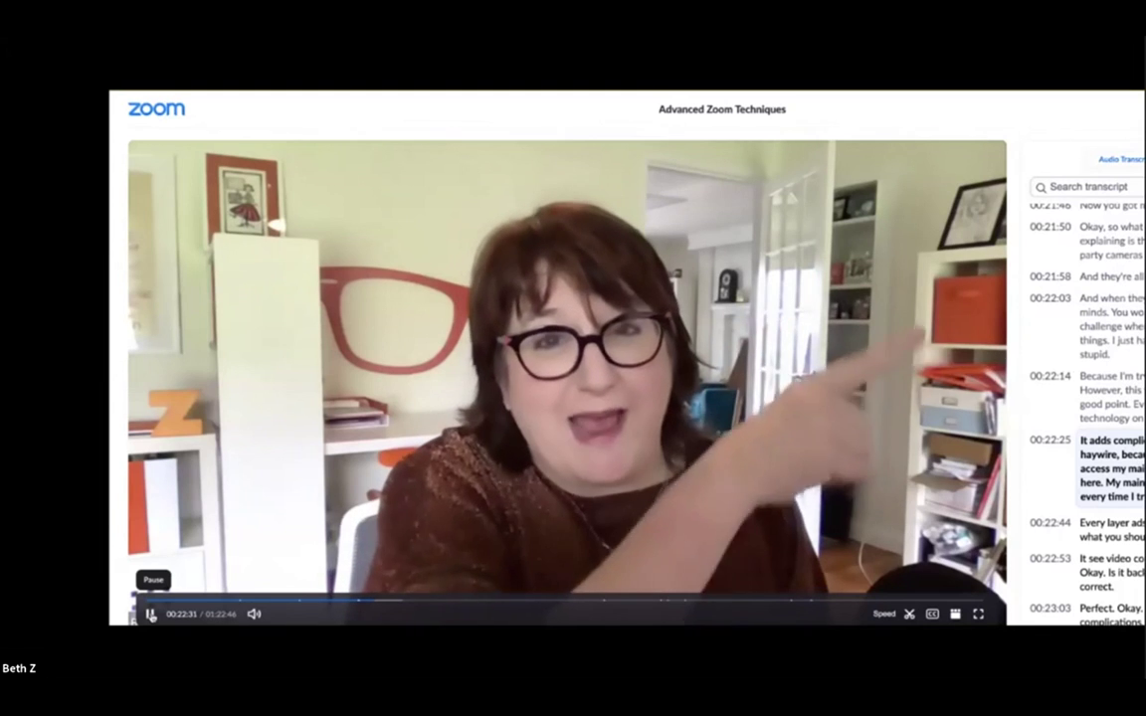
click(150, 613)
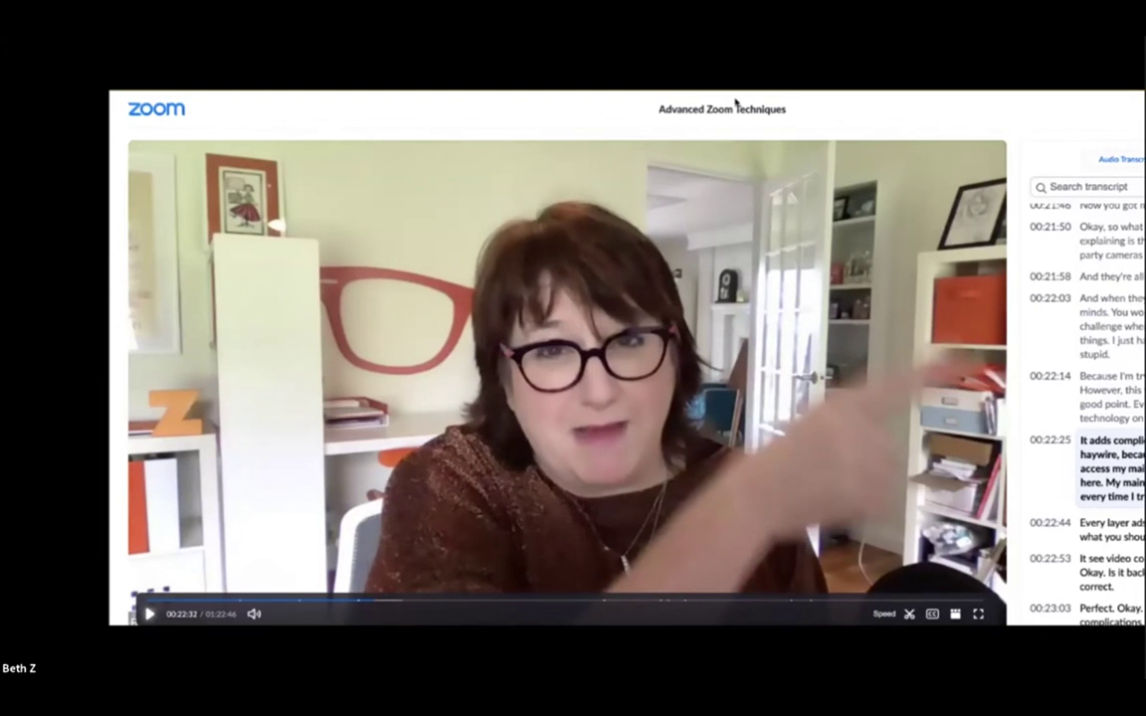
- Bring the recording's full transcript into view and jump playback to the marked points at 20:54, 15:15 and 50:41
drag(722, 86, 612, 83)
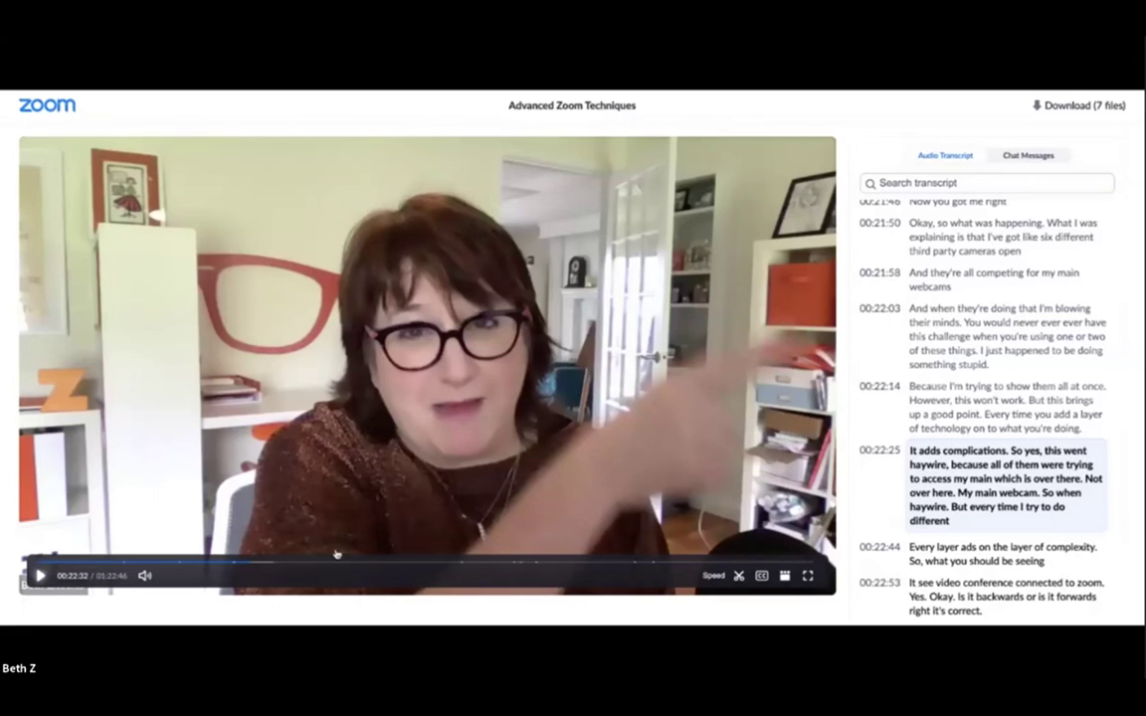
click(235, 563)
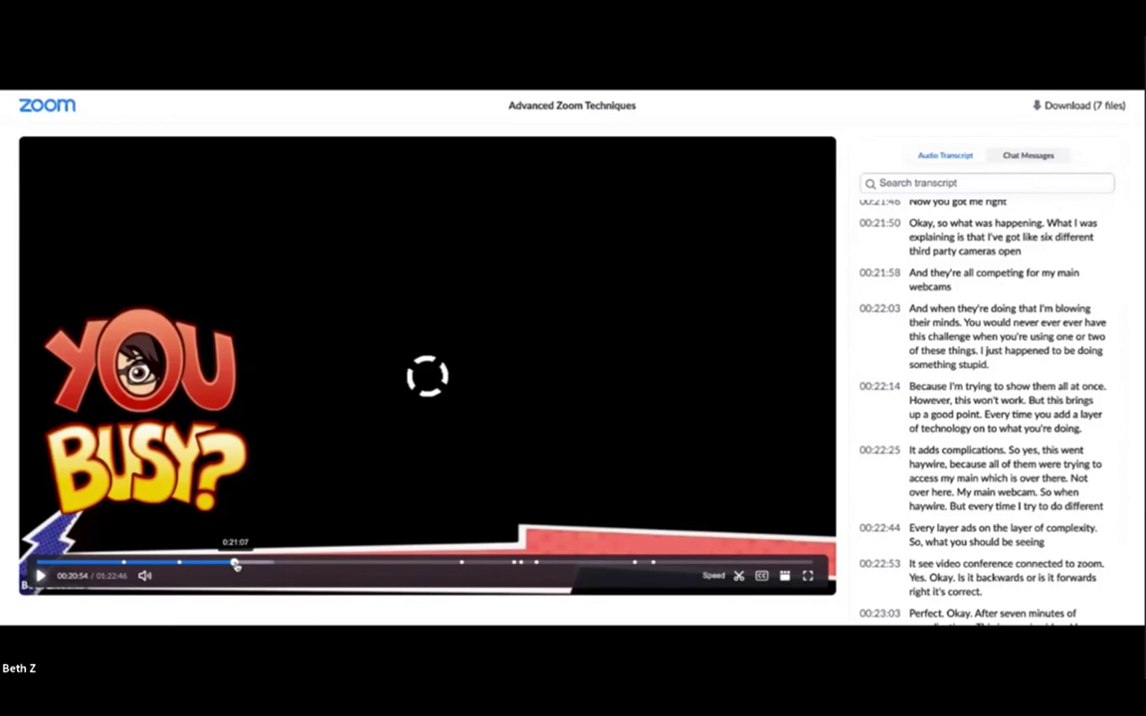
click(183, 563)
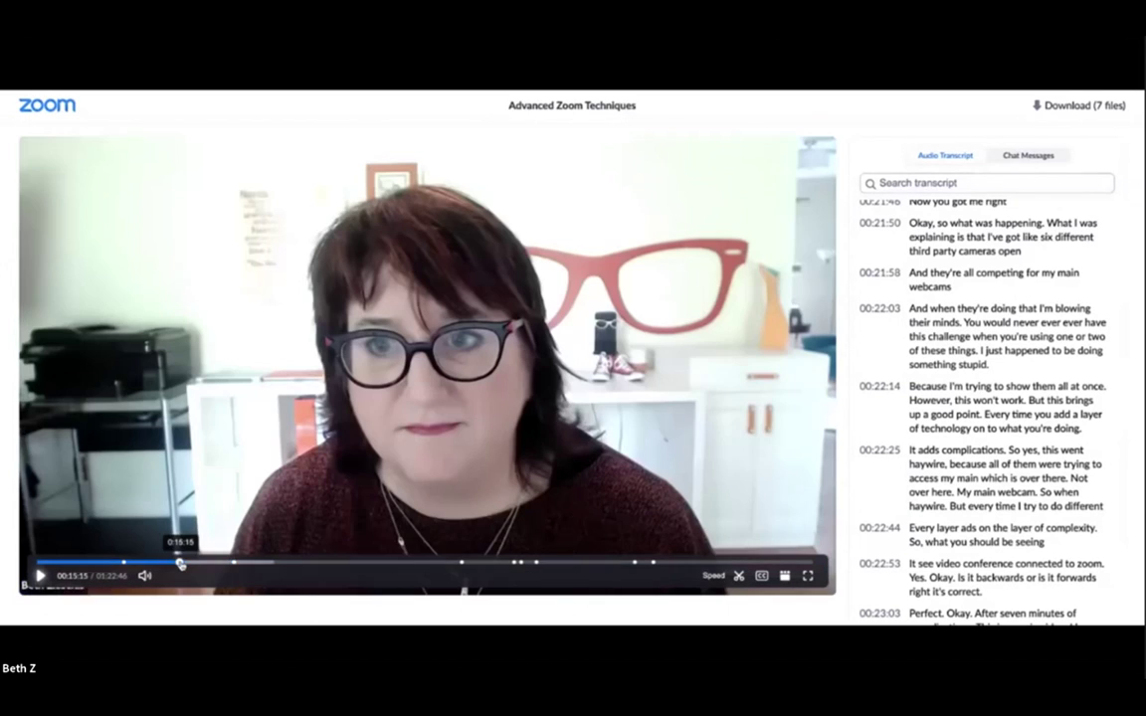
click(514, 563)
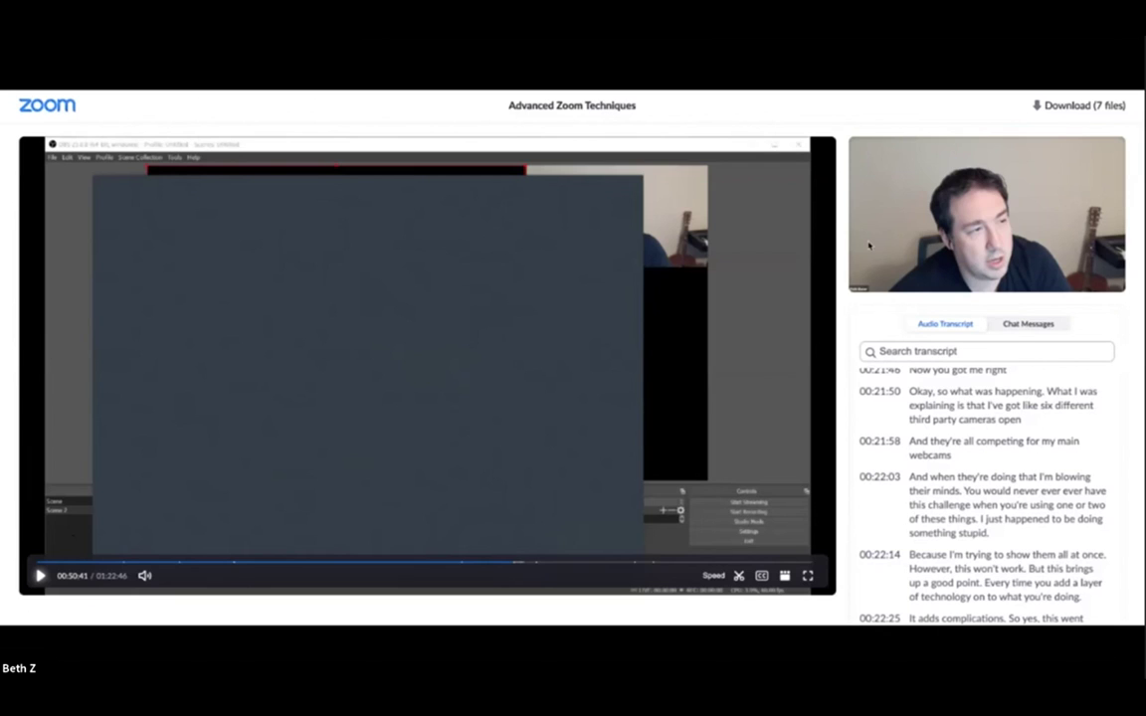
- Return to the recording's file list, and bring the Settings window with the Recording options back into view
click(384, 85)
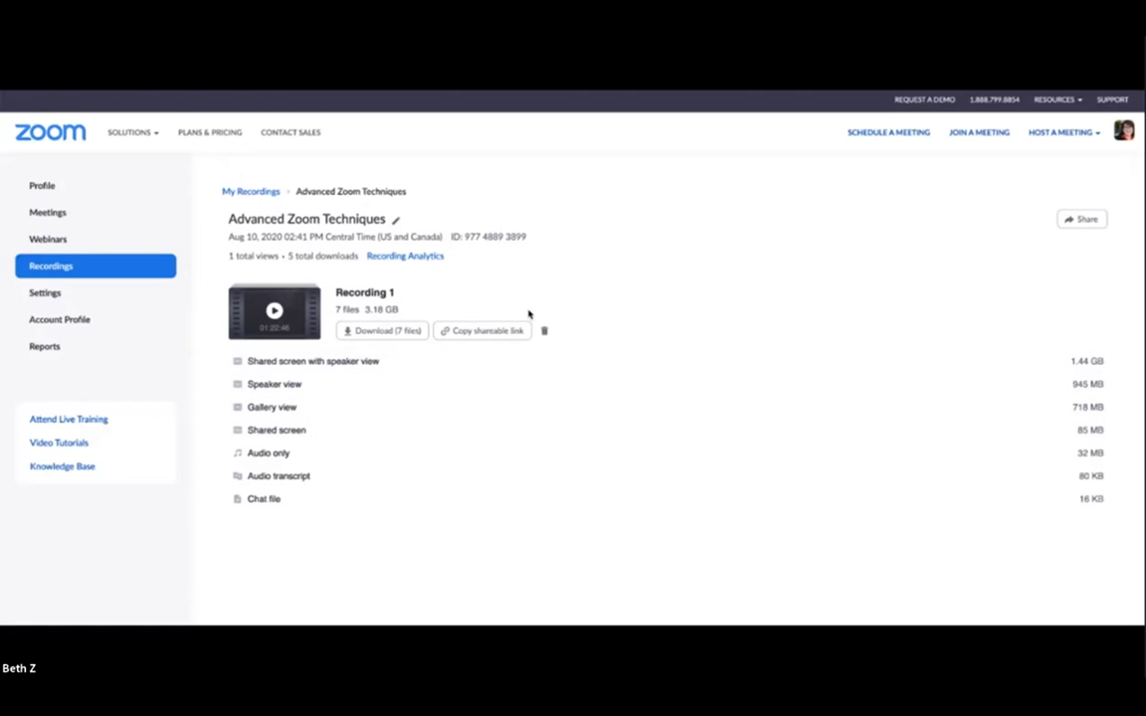
drag(0, 244, 363, 164)
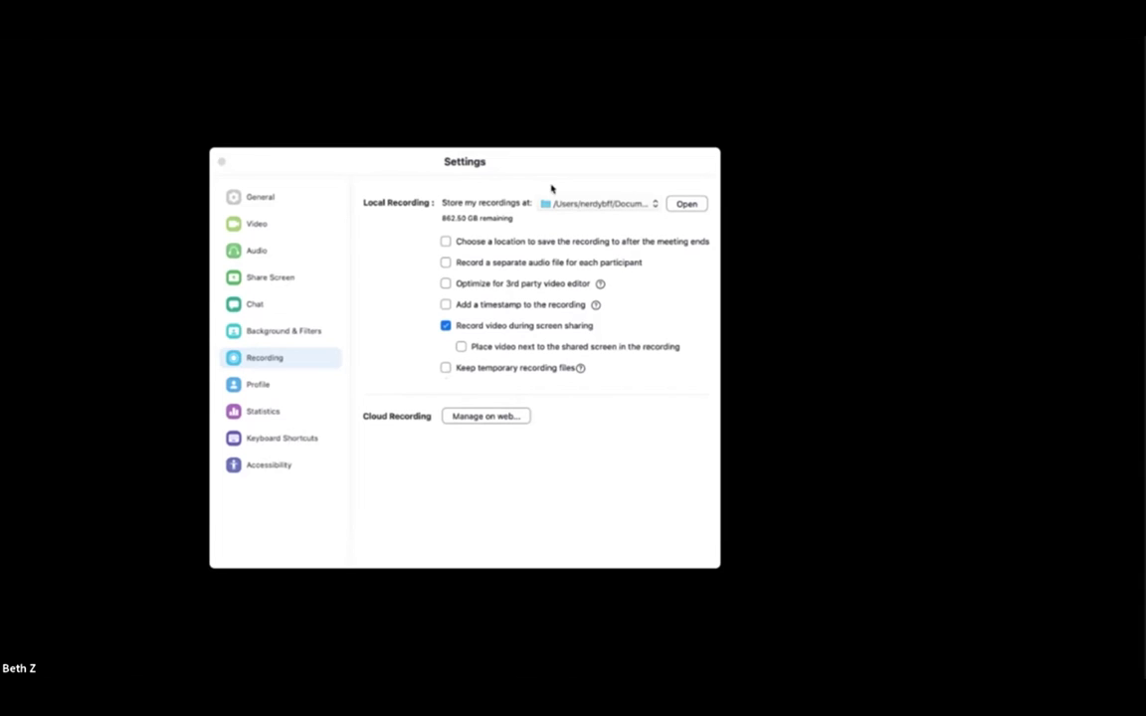
drag(542, 169, 594, 137)
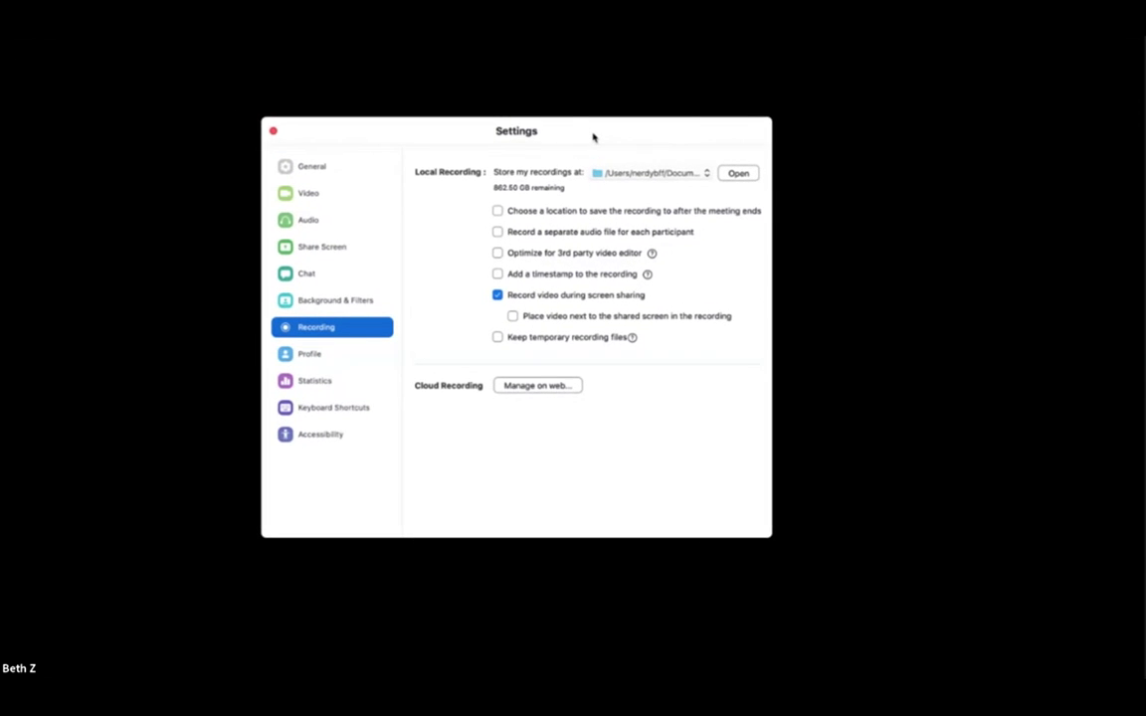
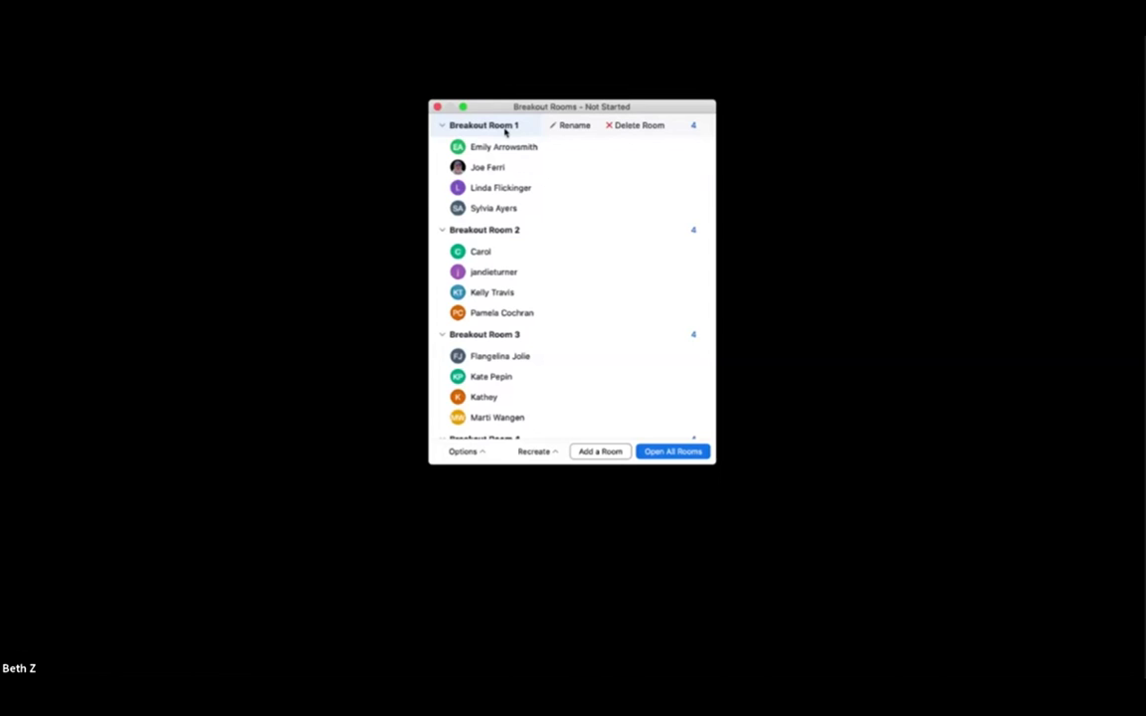
- Review the participants assigned to each breakout room and the options for moving or exchanging them
scroll(557, 225, down, 3)
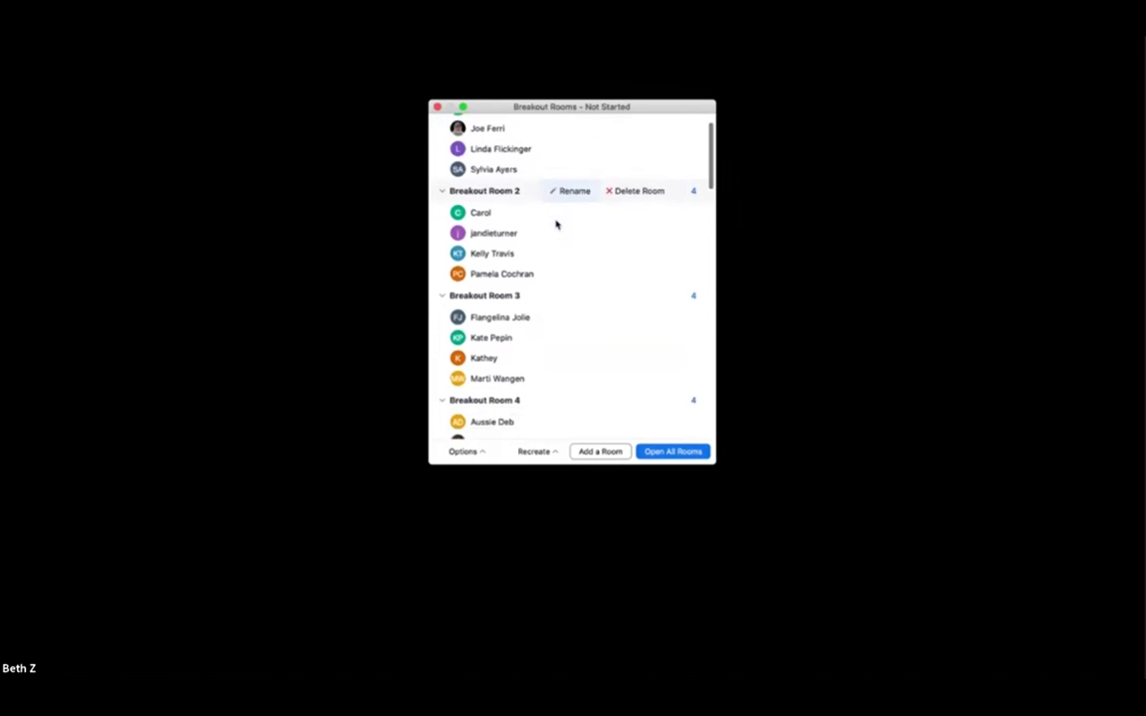
scroll(556, 224, down, 10)
scroll(556, 224, up, 3)
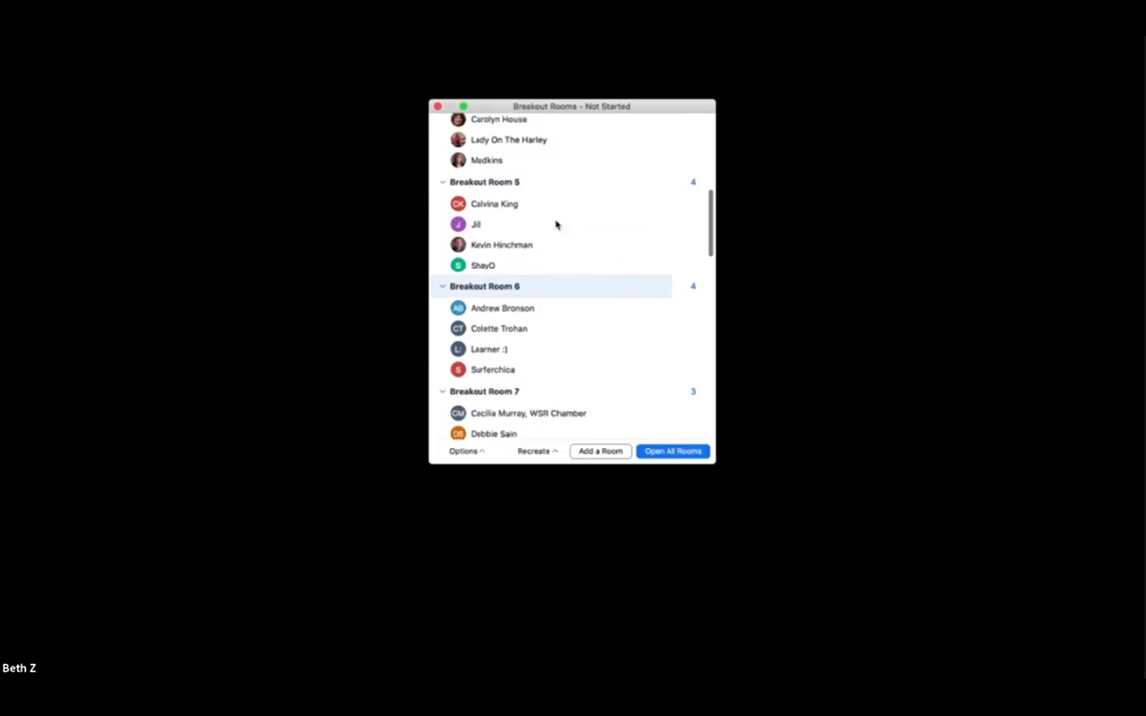
mouse_move(634, 260)
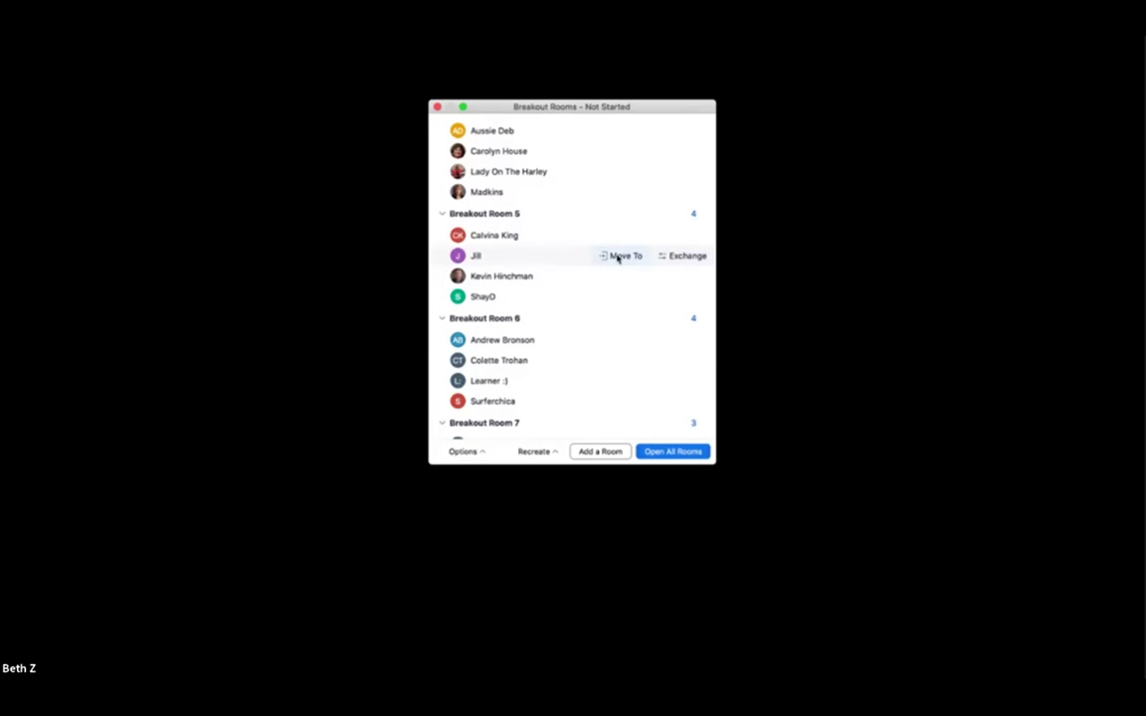
mouse_move(494, 362)
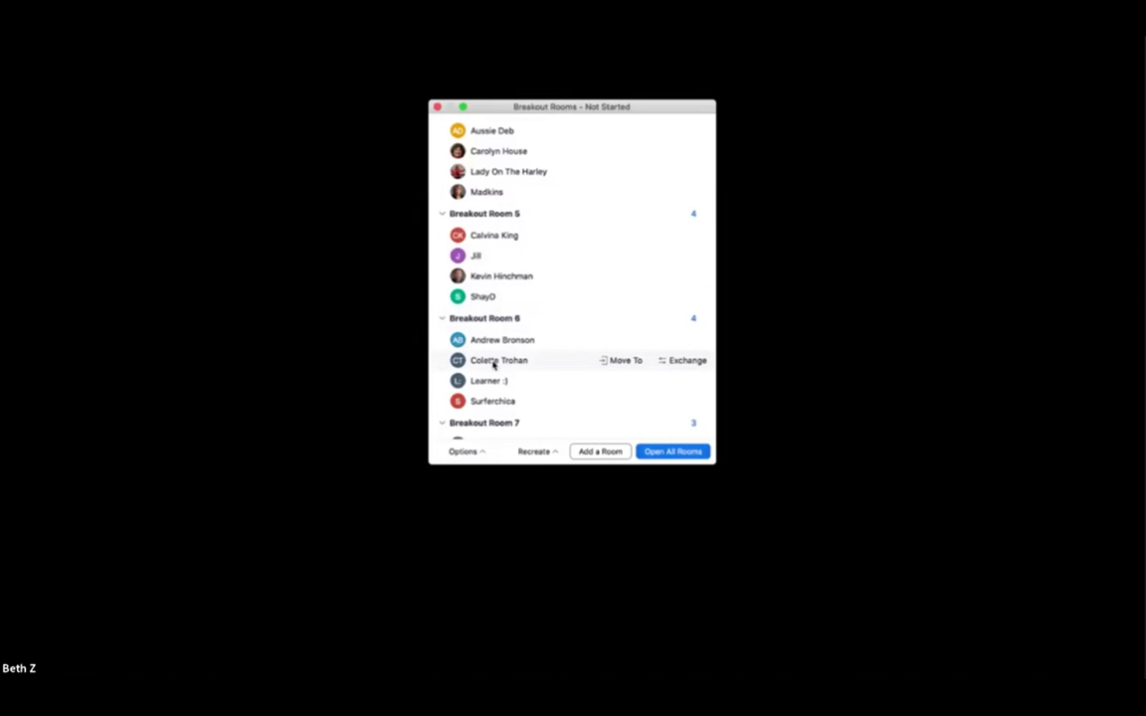
mouse_move(524, 287)
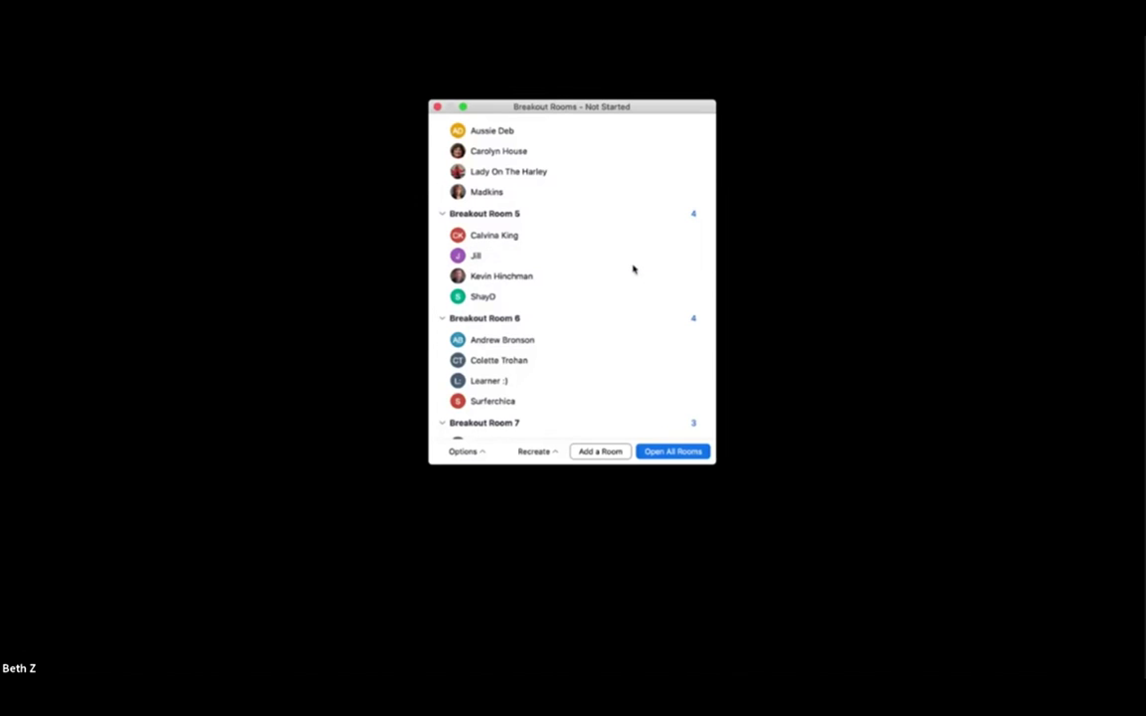
scroll(633, 269, up, 10)
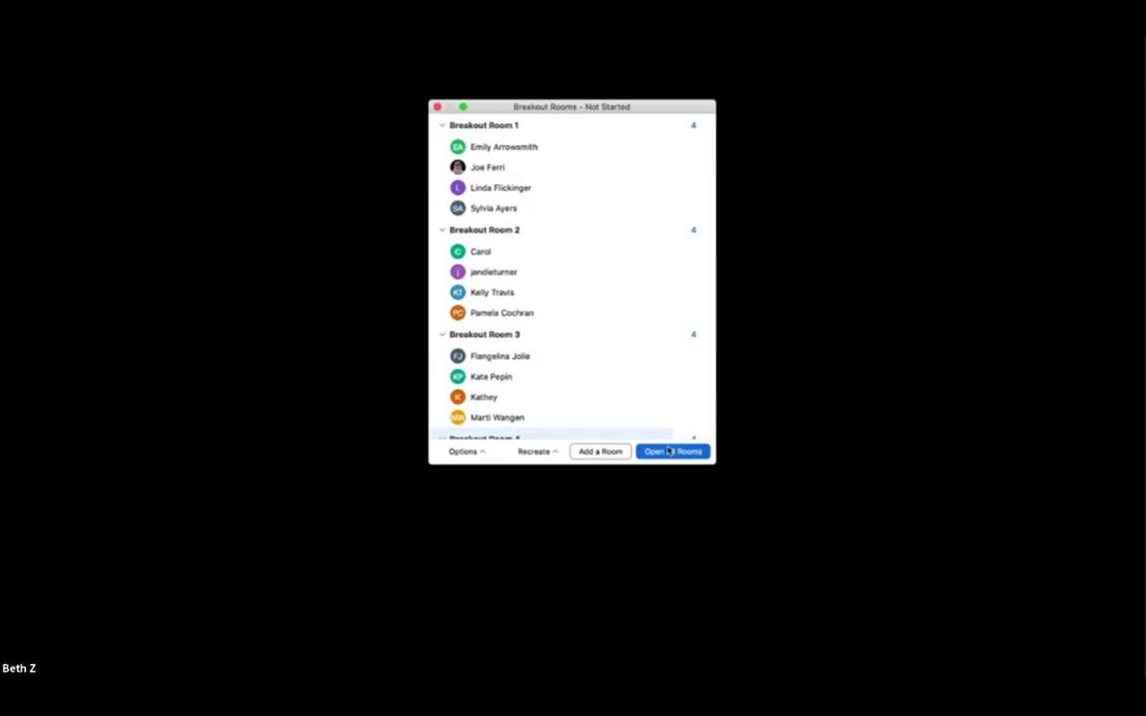
- Turn off automatic moving of participants into breakout rooms, and view the options for recreating all rooms
click(478, 451)
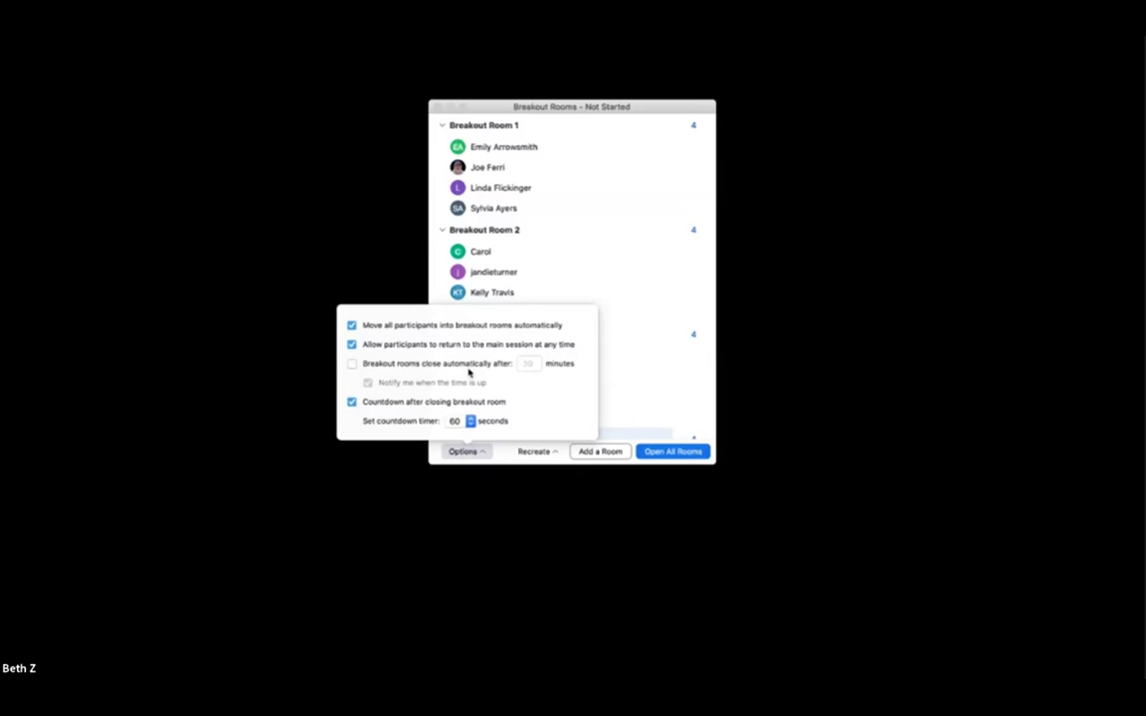
click(353, 327)
click(557, 453)
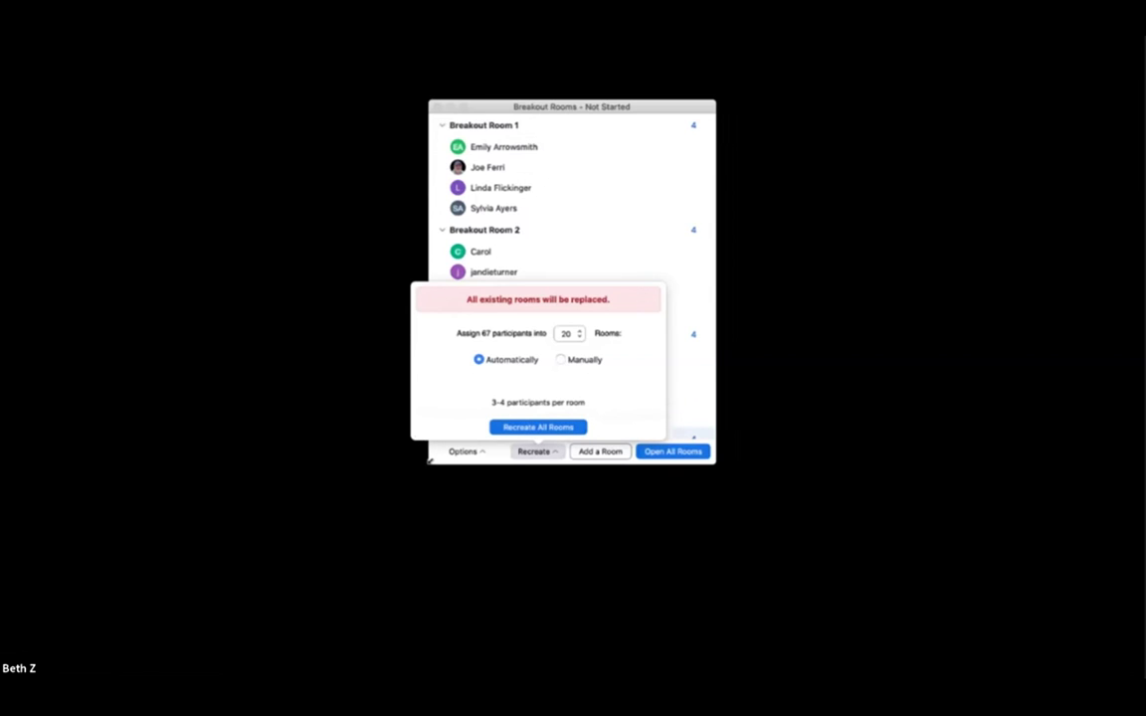
click(577, 107)
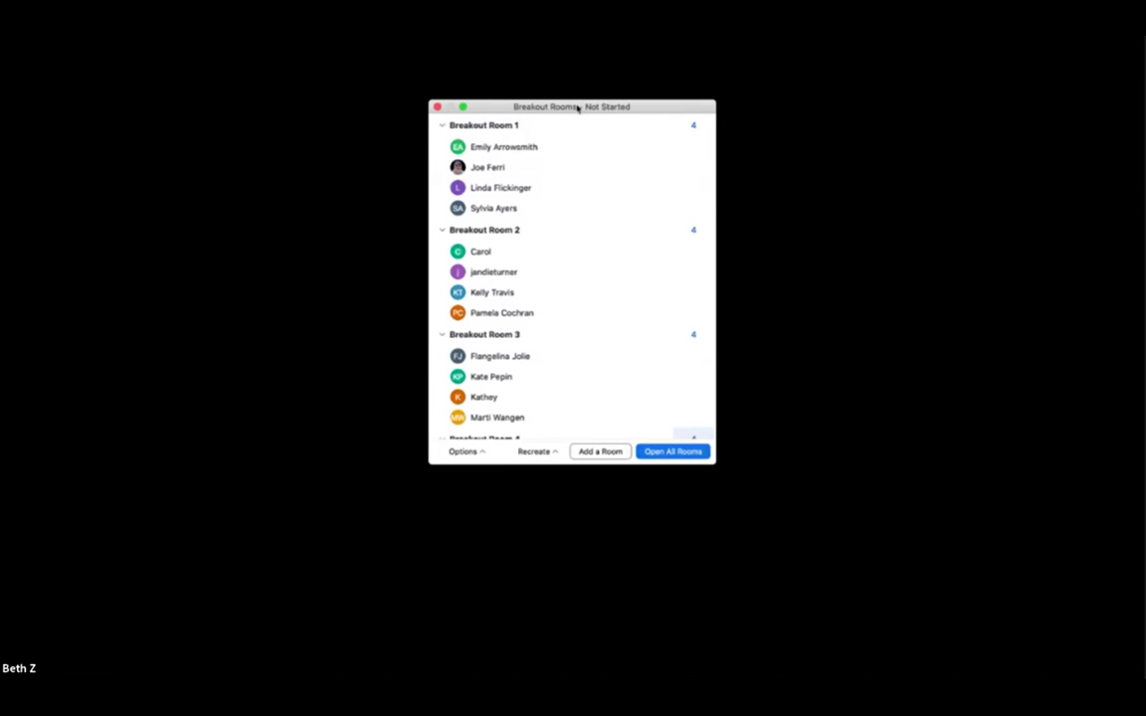
- Open all breakout rooms and check the participant listed as unassigned
click(667, 451)
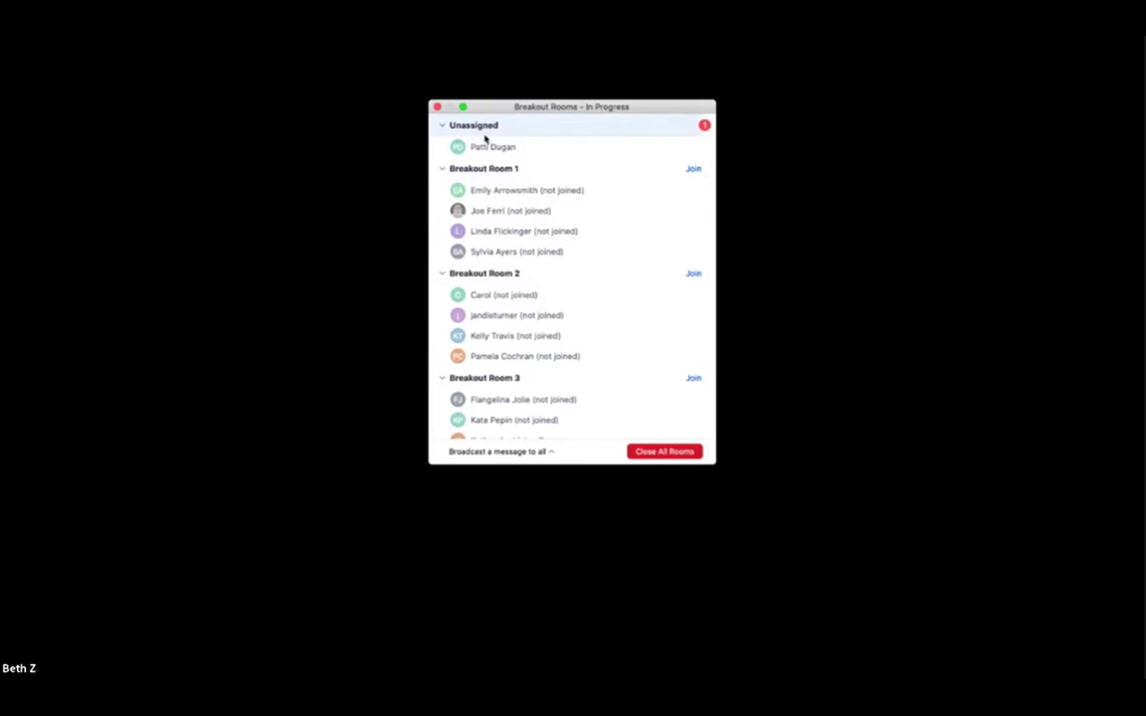
mouse_move(490, 153)
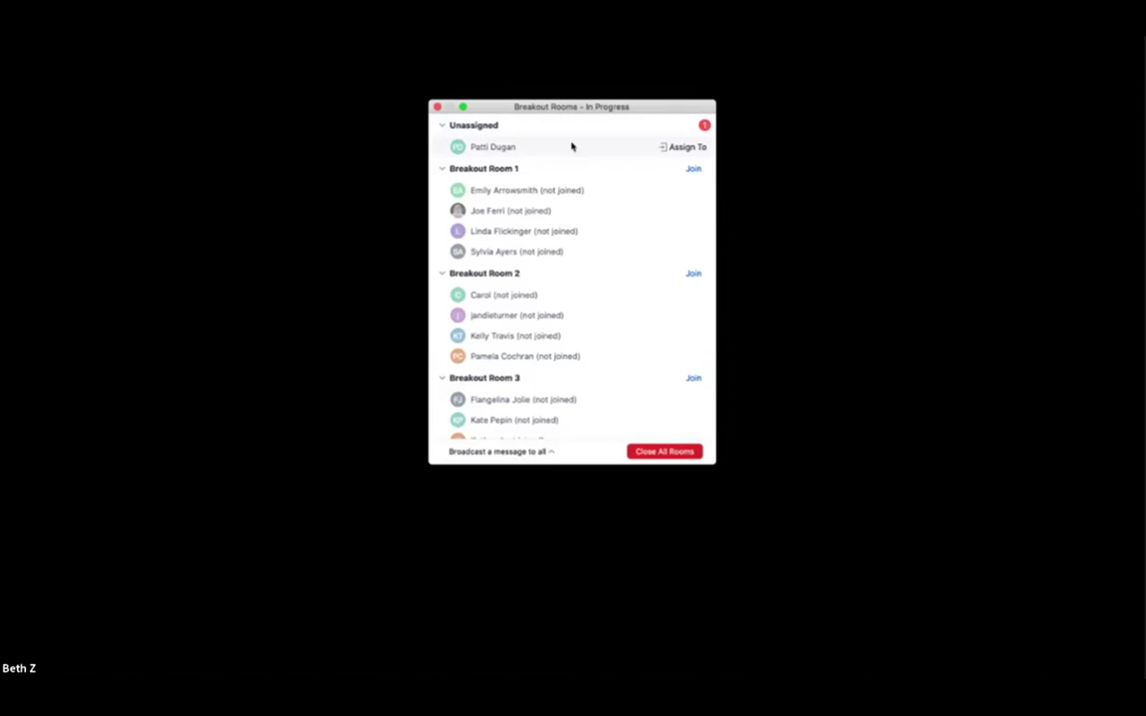
- Assign the unassigned participant to Breakout Room 17
click(684, 148)
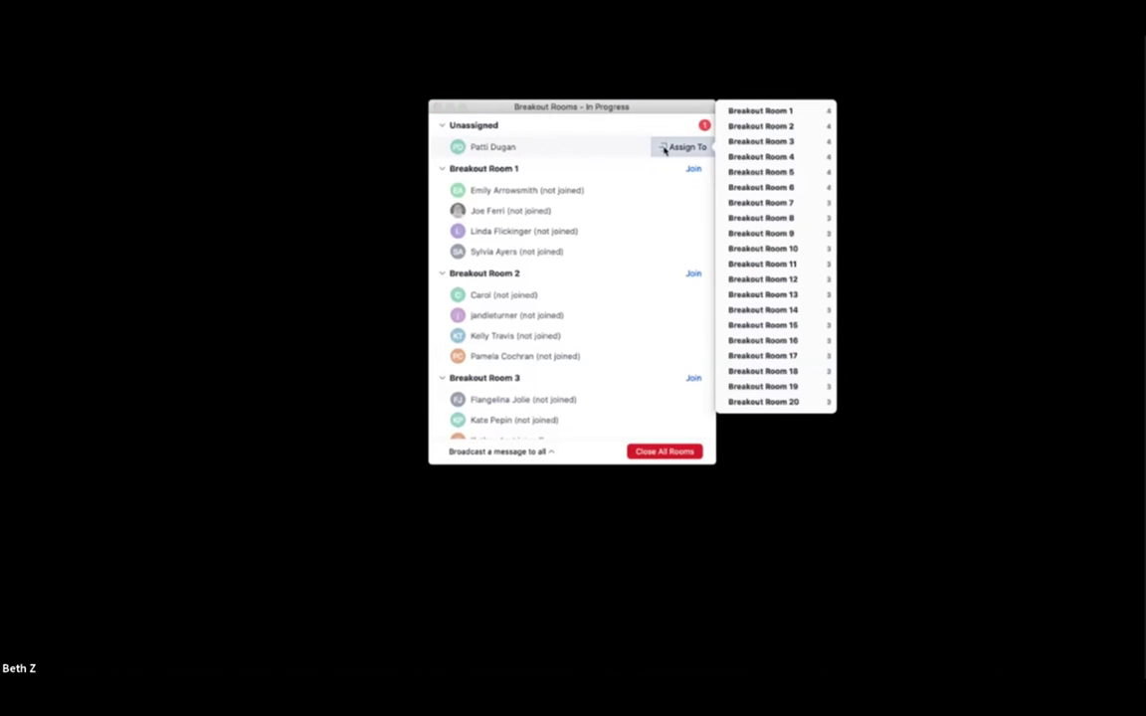
click(768, 357)
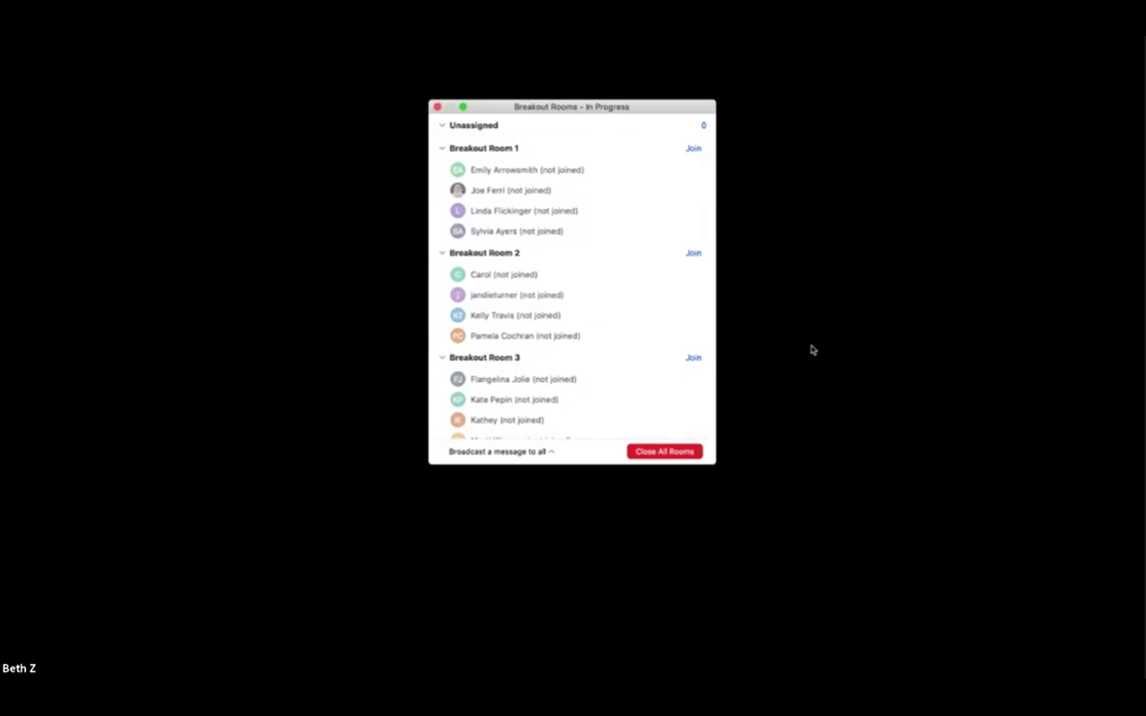
- View the field for broadcasting a message to all breakout rooms, and close it without sending anything
mouse_move(664, 339)
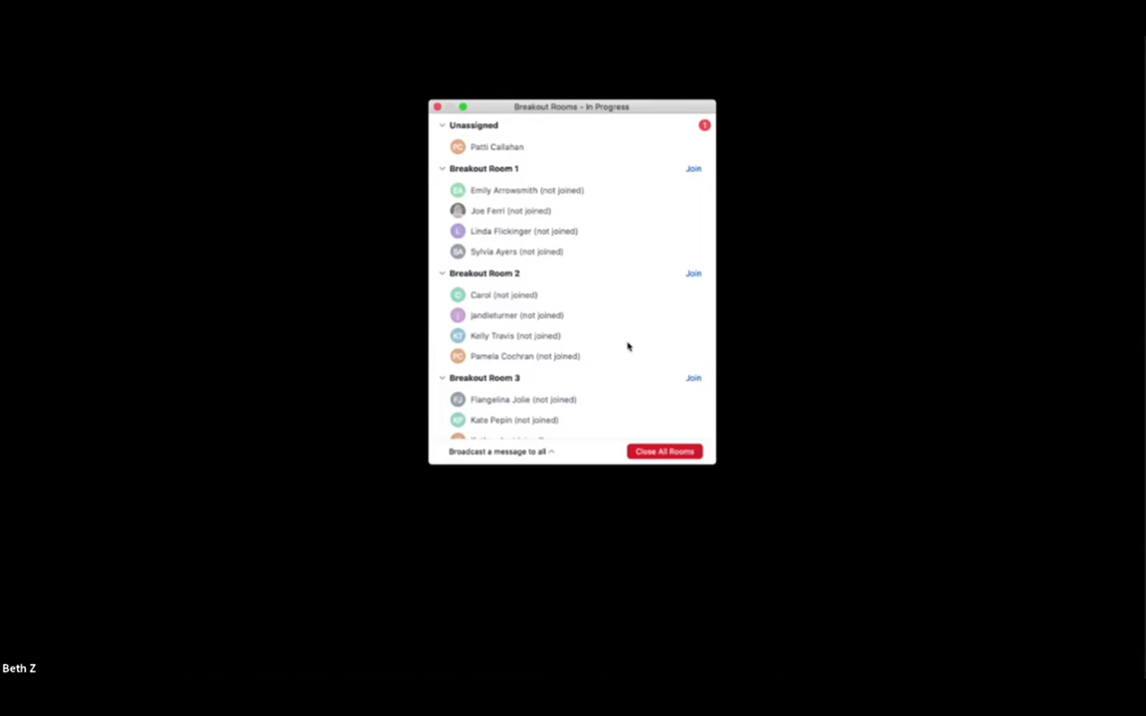
click(550, 454)
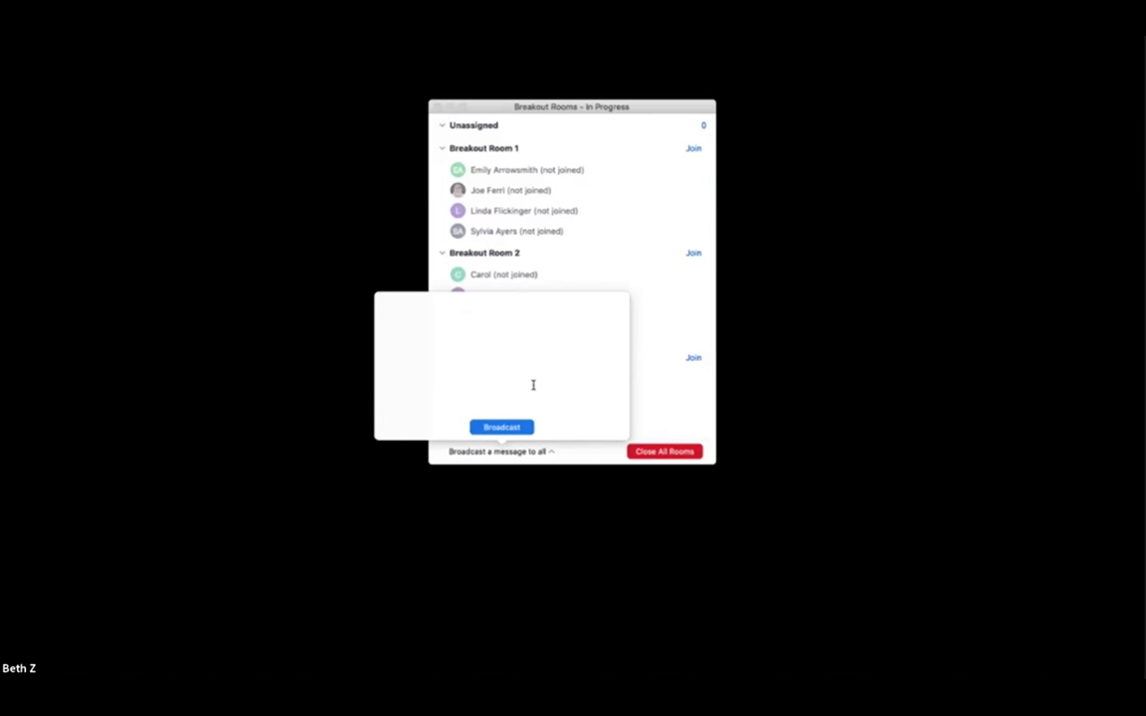
click(780, 291)
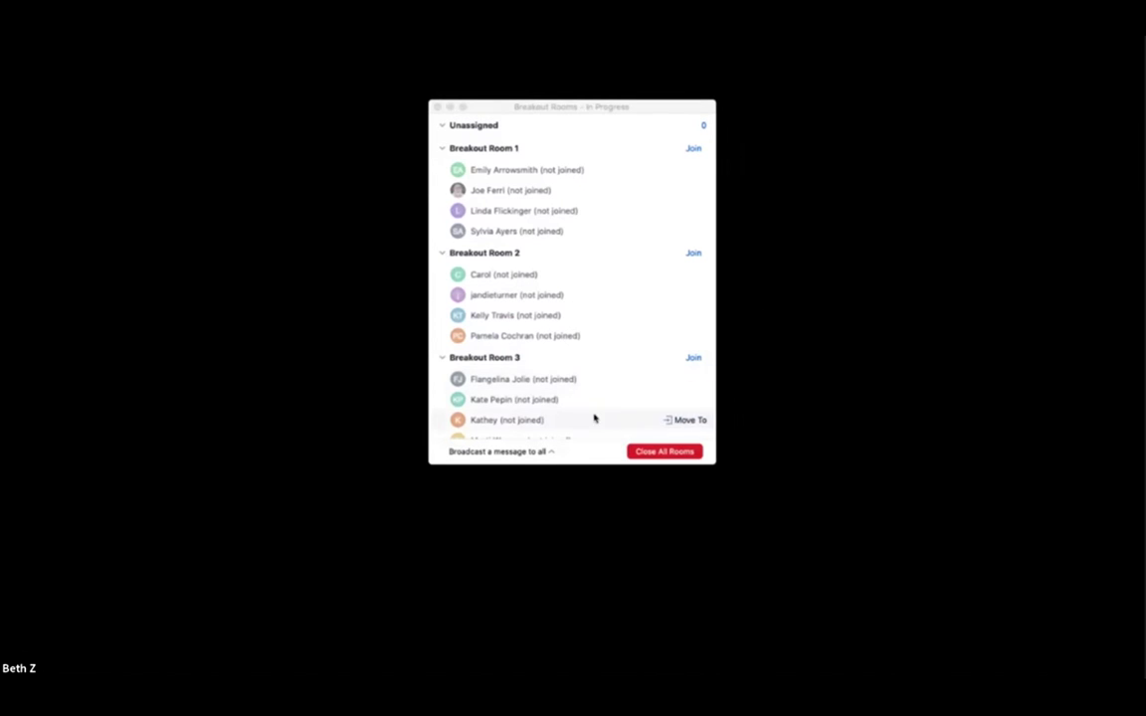
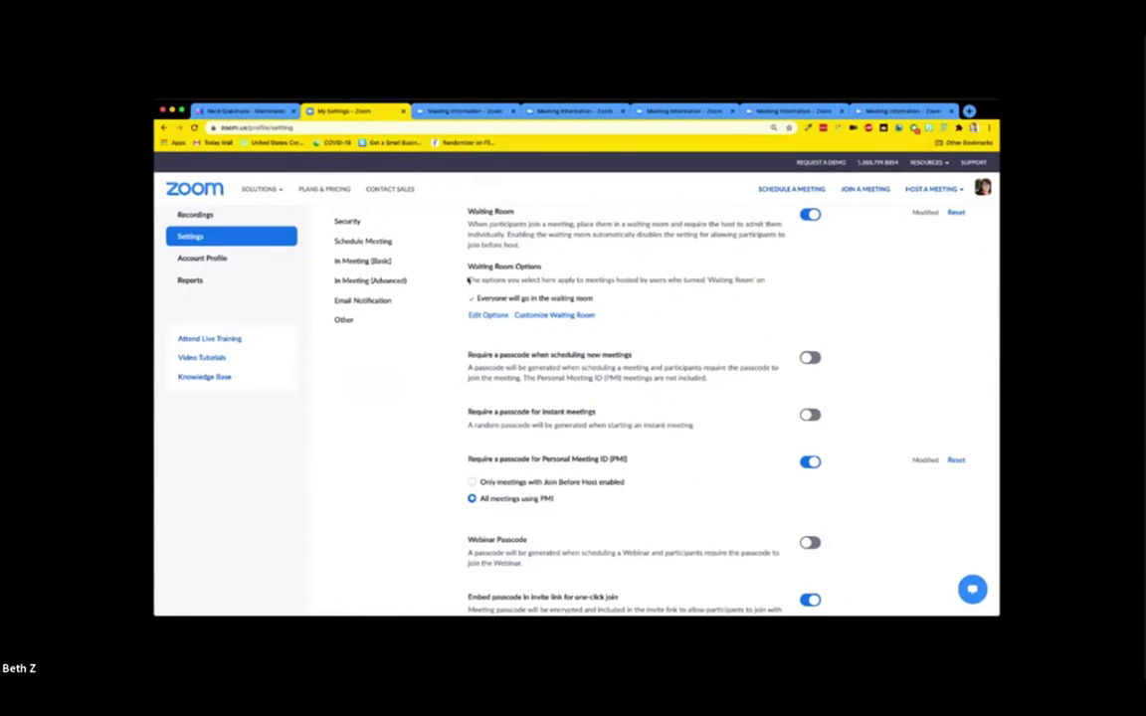
- On the Zoom web settings page, review the Security and Schedule Meeting options, including waiting room, passcodes, audio type and Personal Meeting ID
key(super+equal)
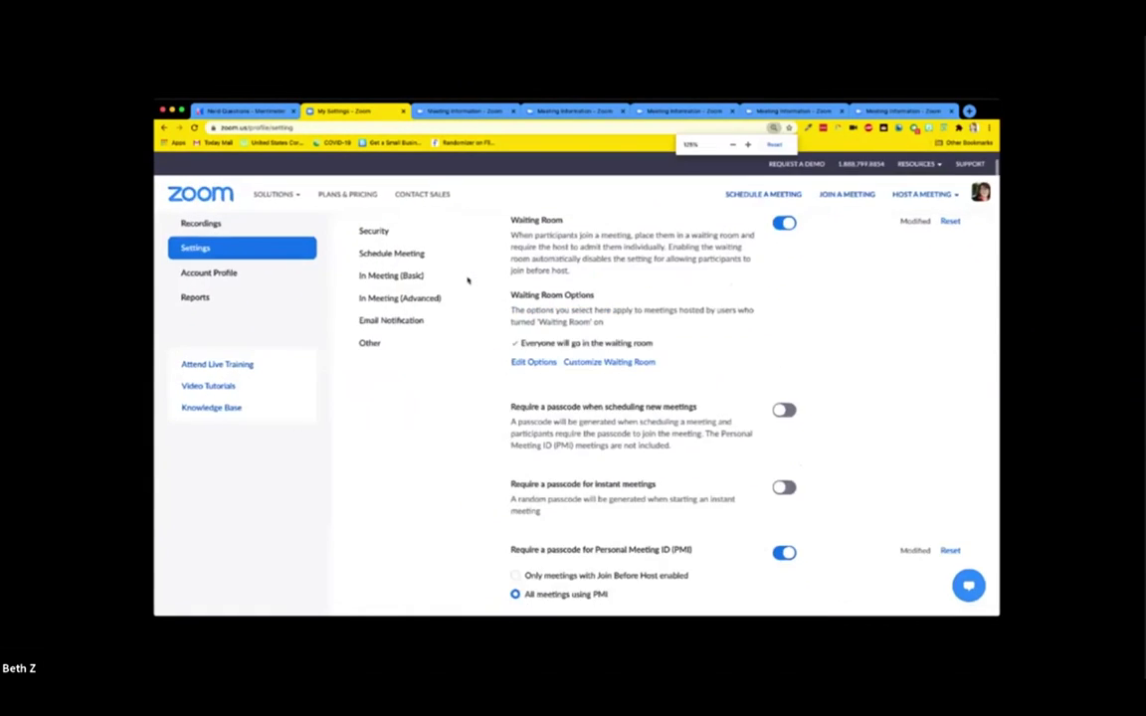
key(super+equal)
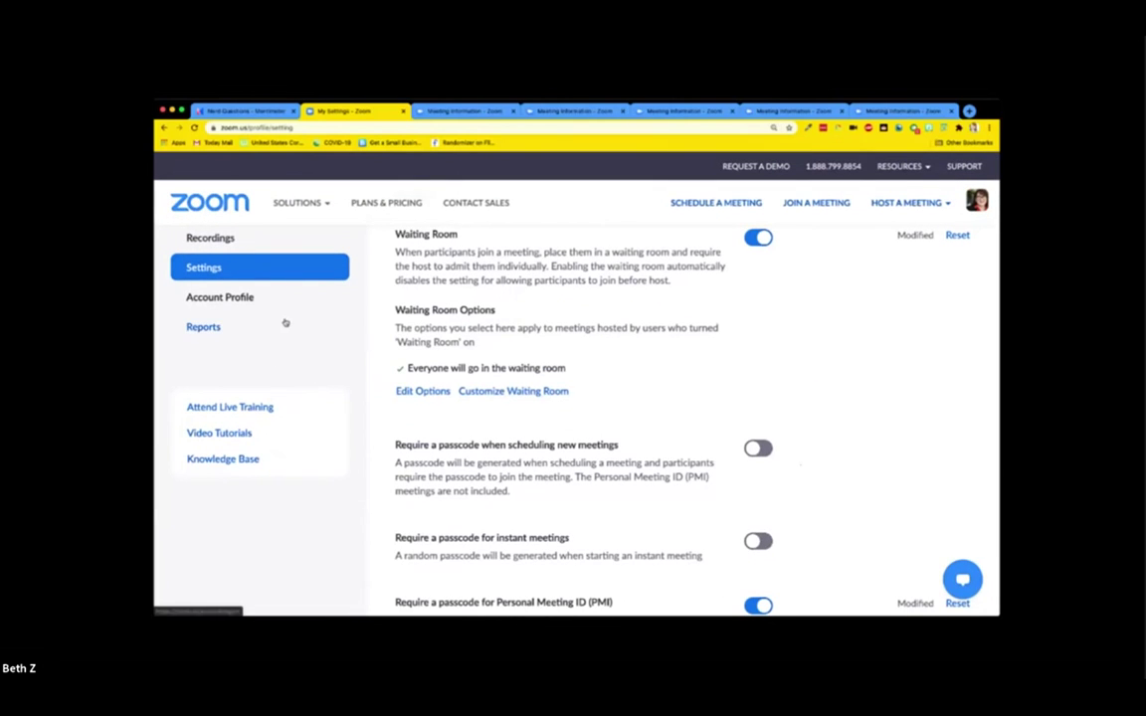
scroll(284, 322, down, 1)
scroll(284, 322, up, 3)
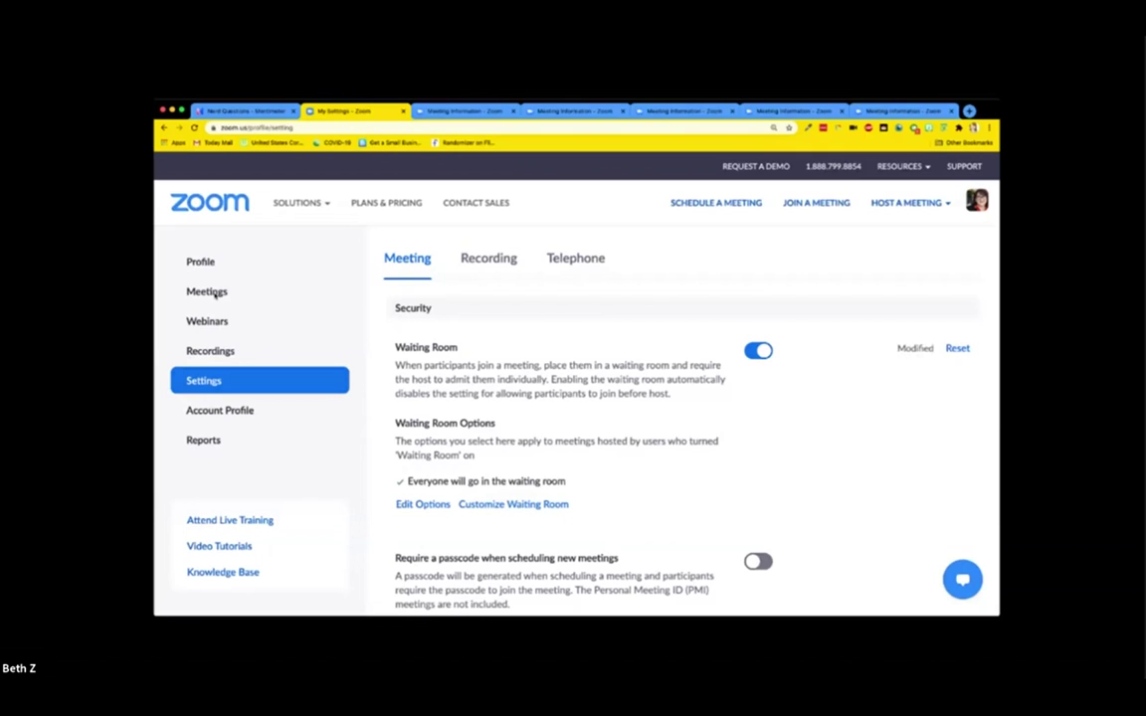
scroll(439, 450, down, 10)
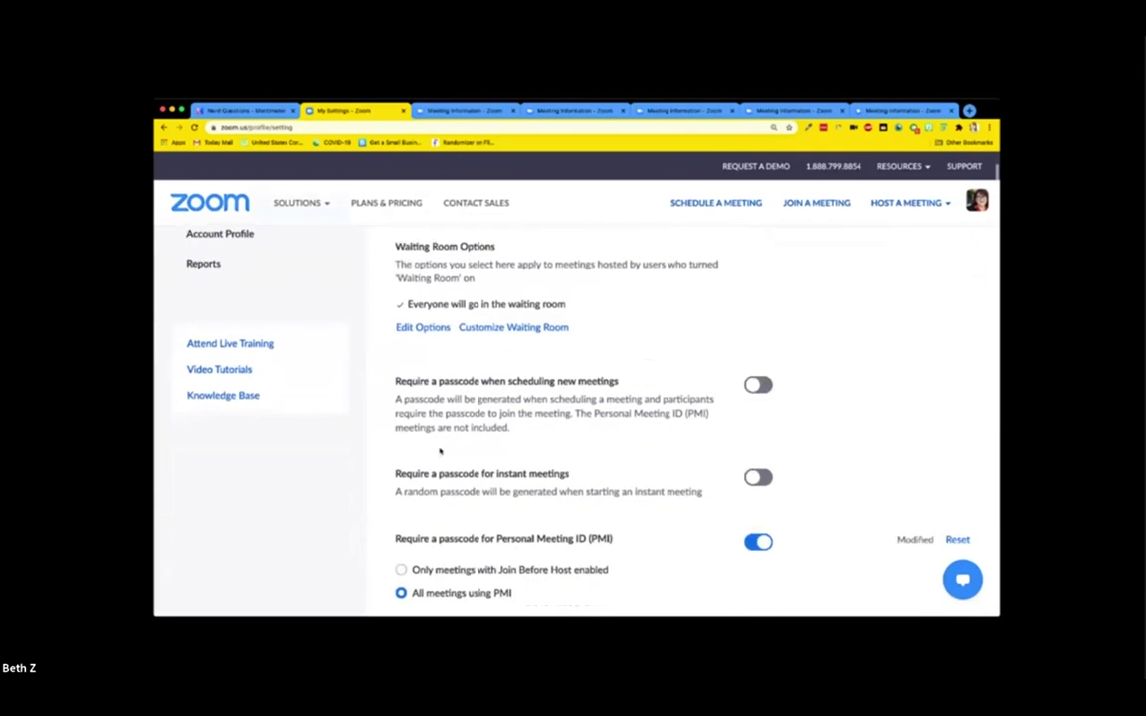
scroll(439, 453, down, 6)
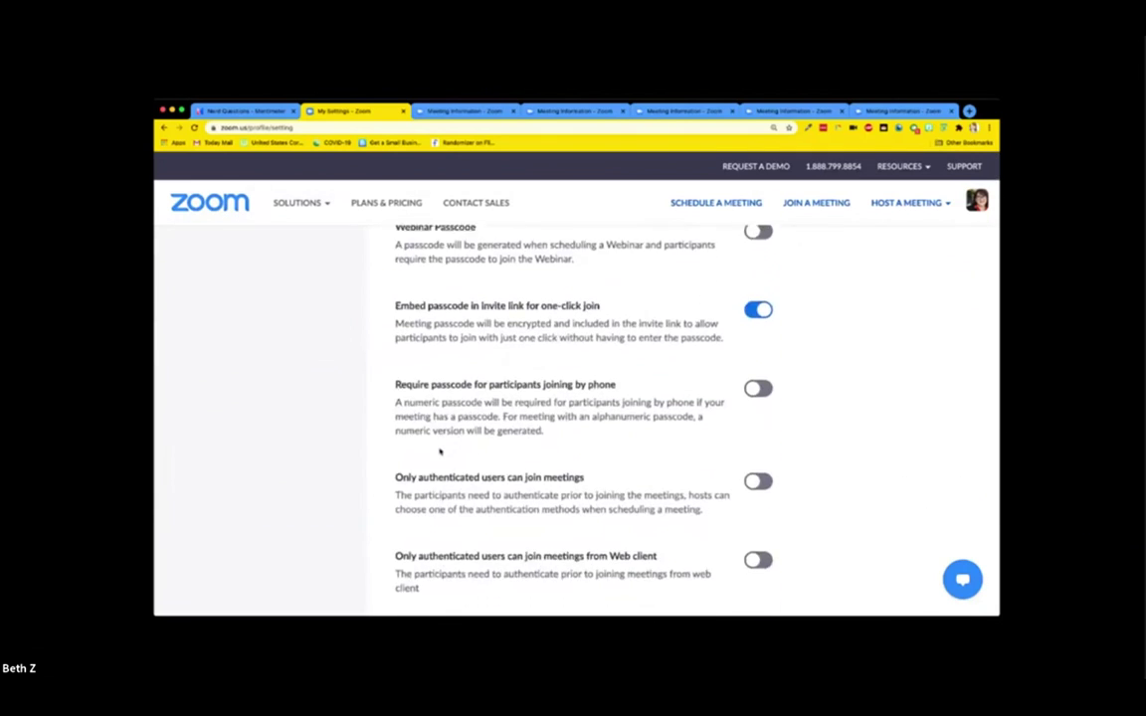
scroll(440, 452, down, 5)
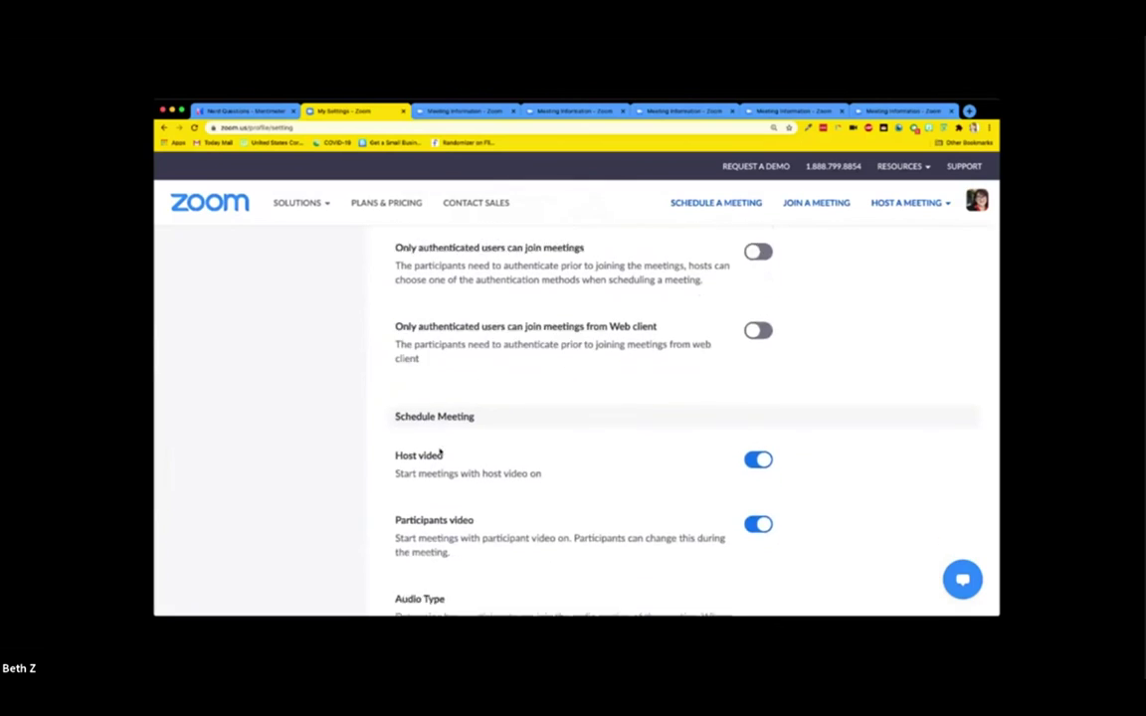
scroll(439, 454, down, 5)
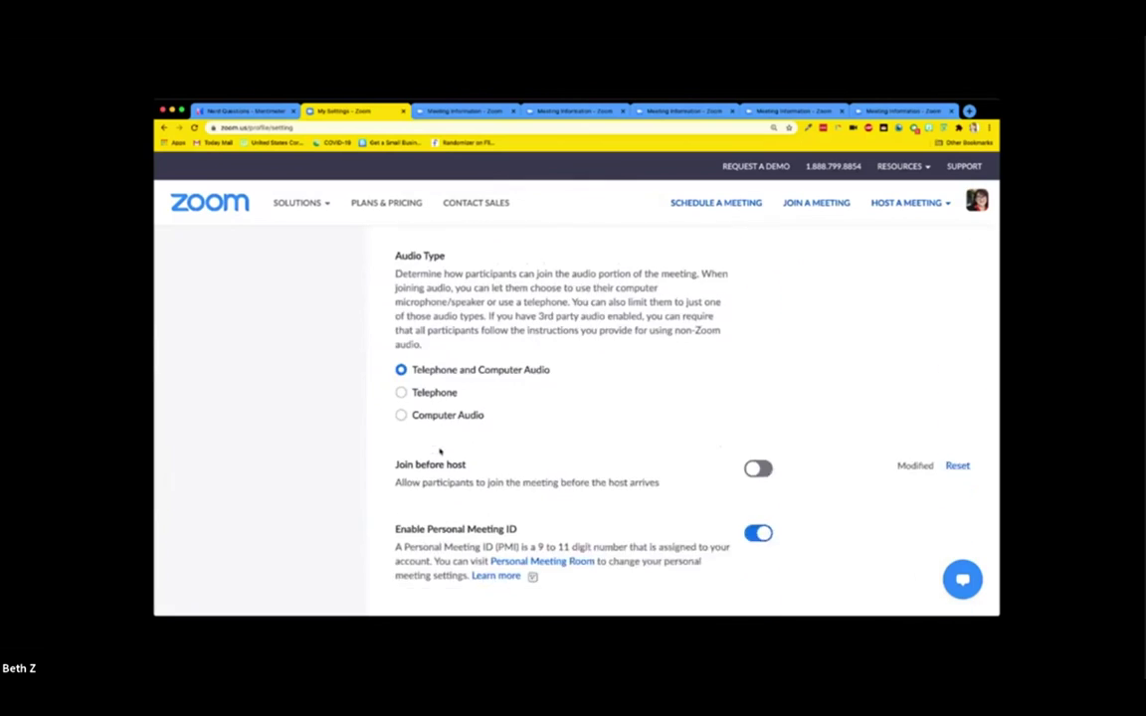
scroll(439, 453, down, 5)
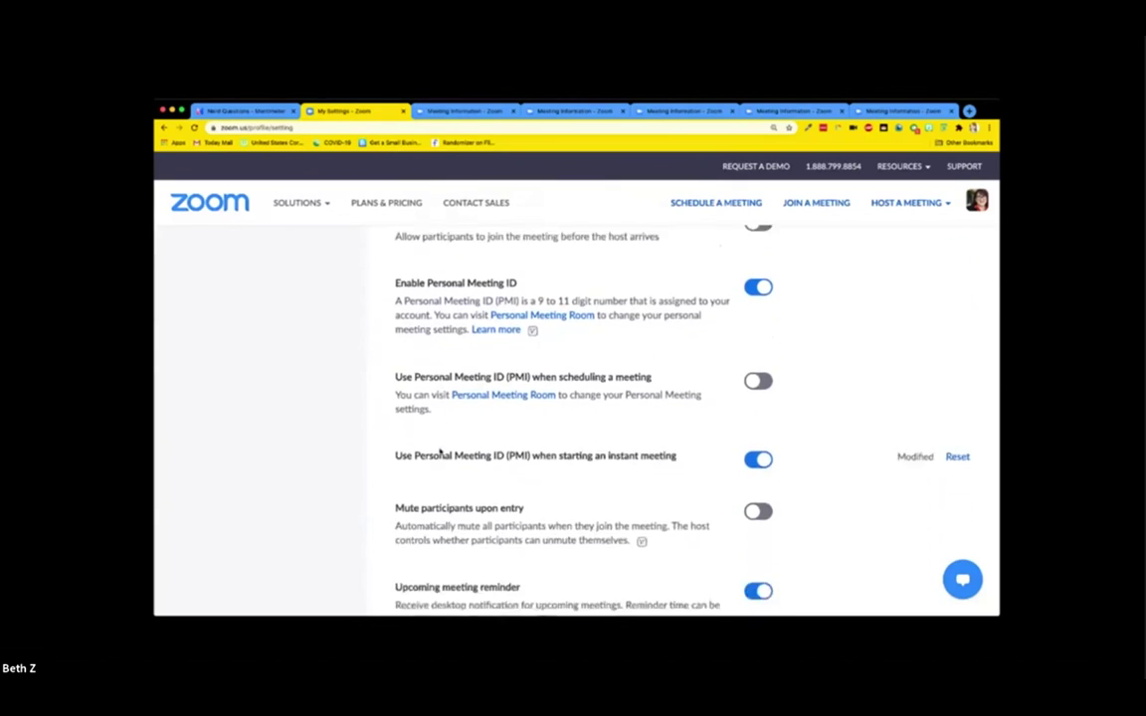
scroll(439, 448, down, 1)
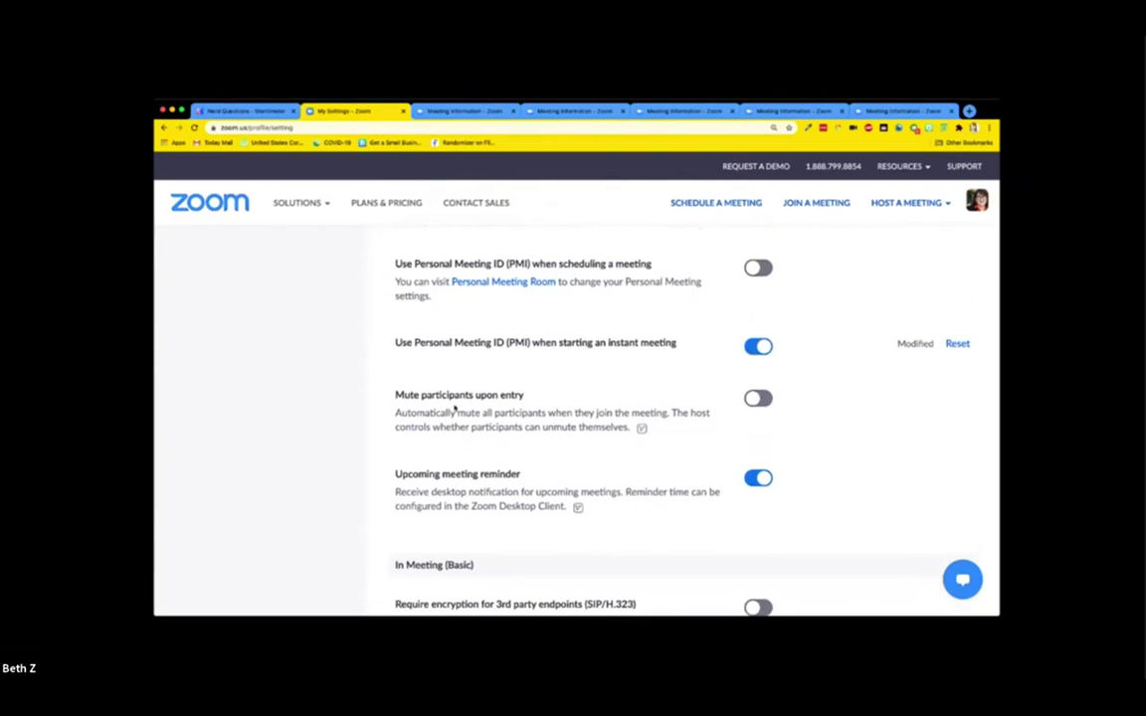
scroll(461, 428, down, 4)
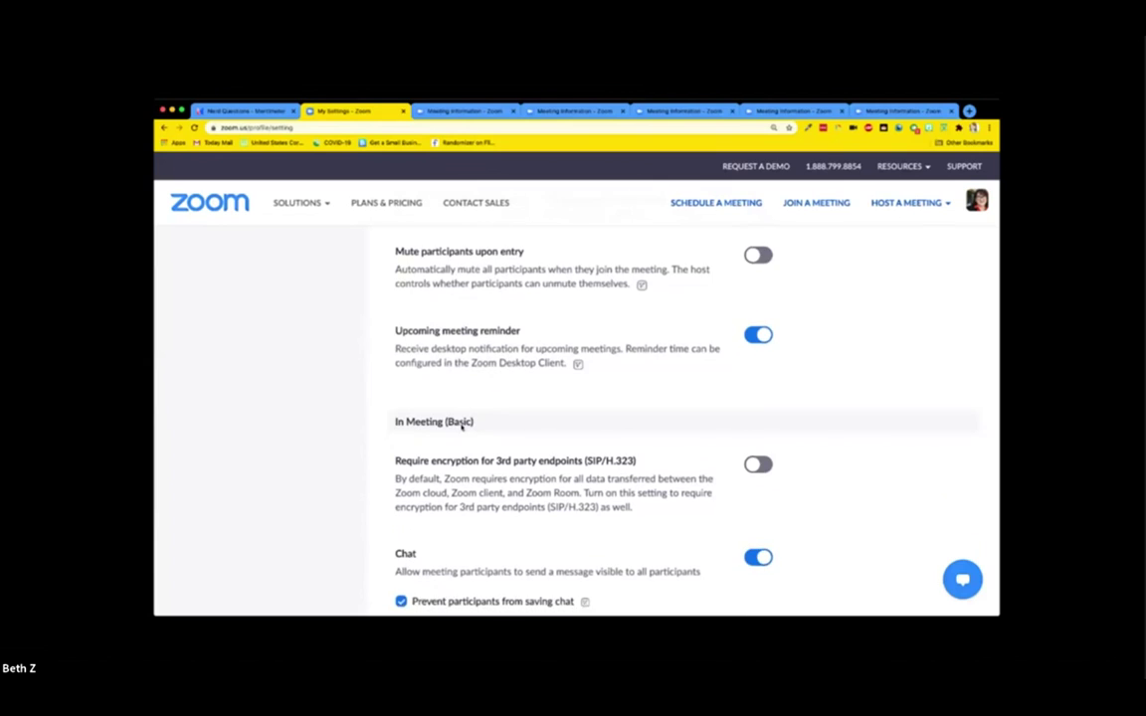
- Review the In Meeting (Basic) settings for chat, file transfer, co-host, polling, screen sharing, annotation, whiteboard and reactions
scroll(462, 428, down, 5)
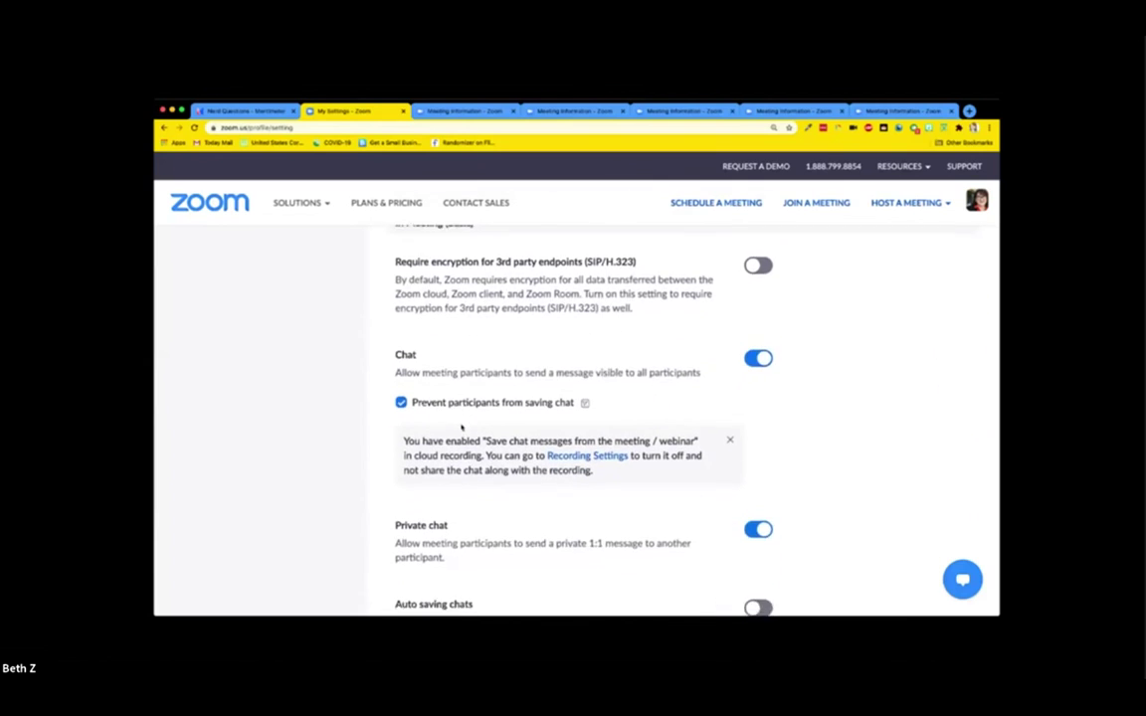
scroll(462, 428, down, 3)
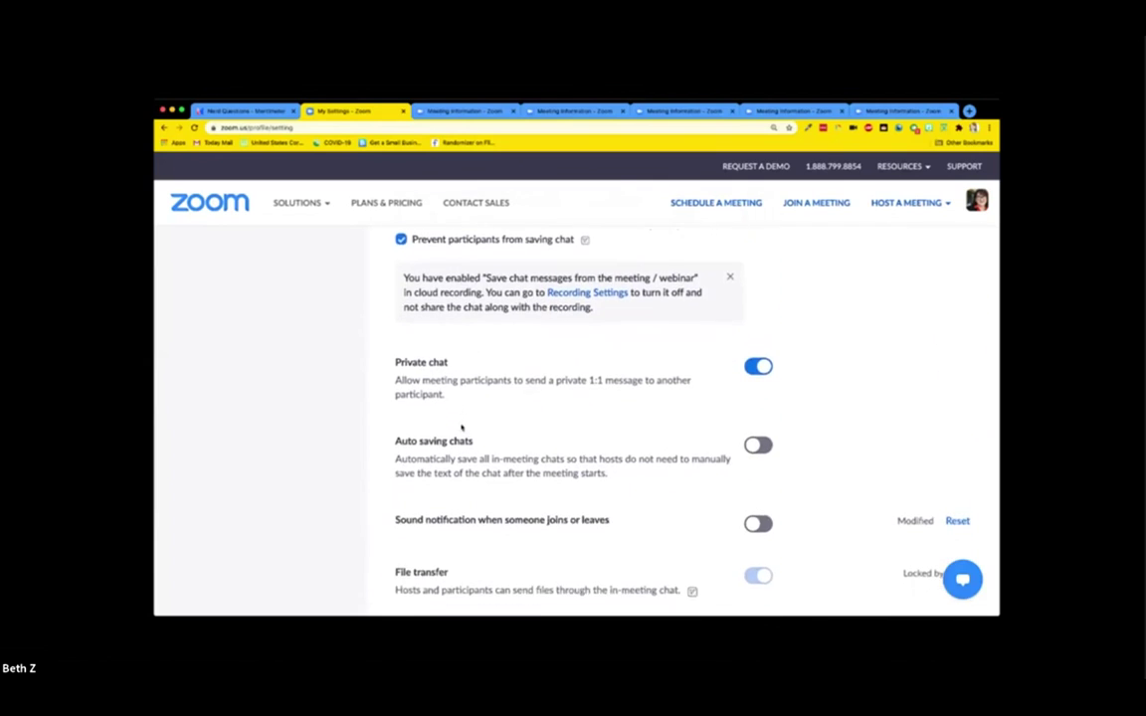
scroll(461, 426, down, 5)
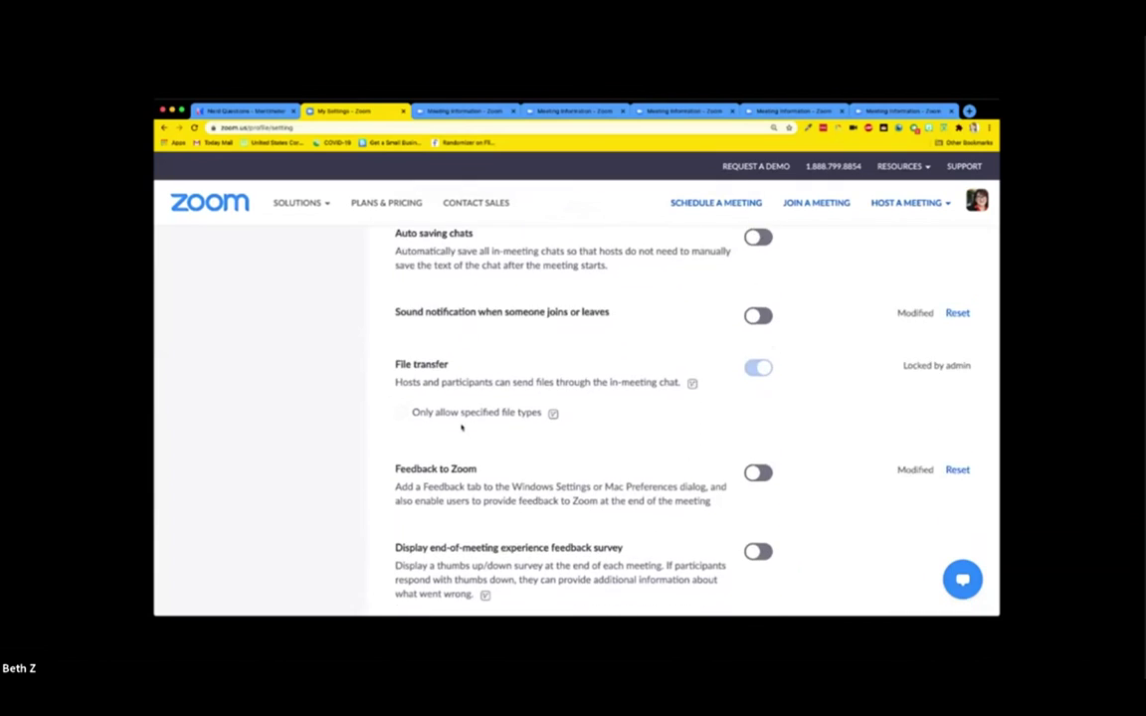
scroll(462, 428, down, 4)
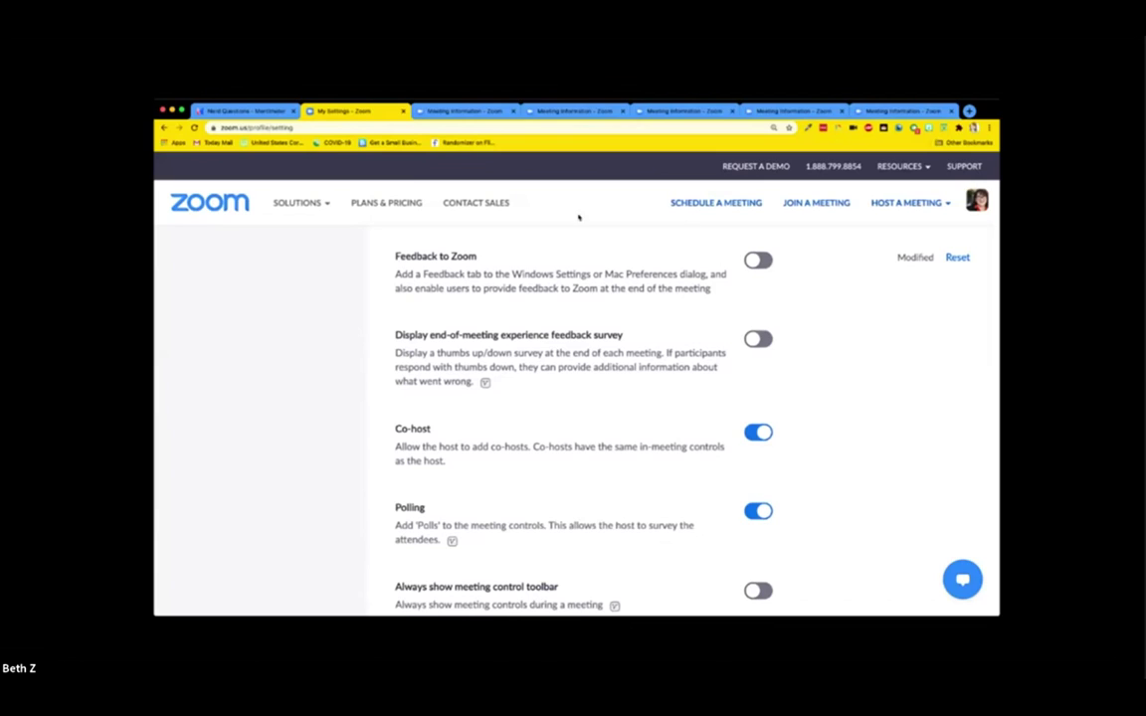
scroll(577, 388, down, 4)
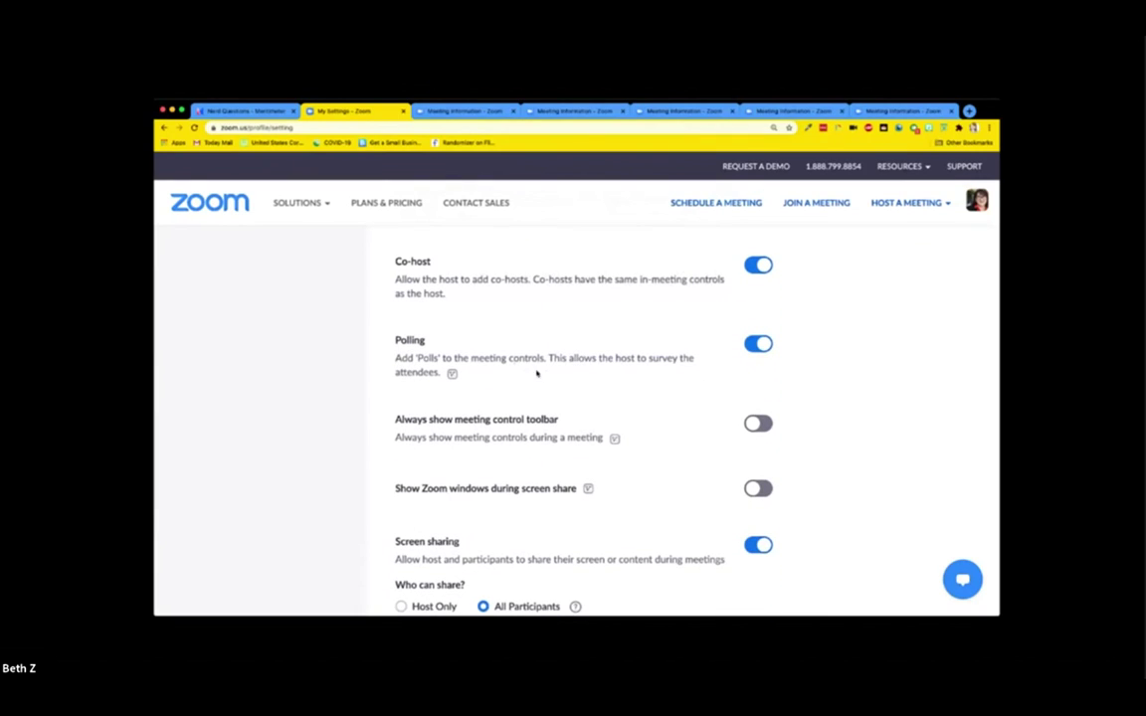
scroll(550, 371, down, 5)
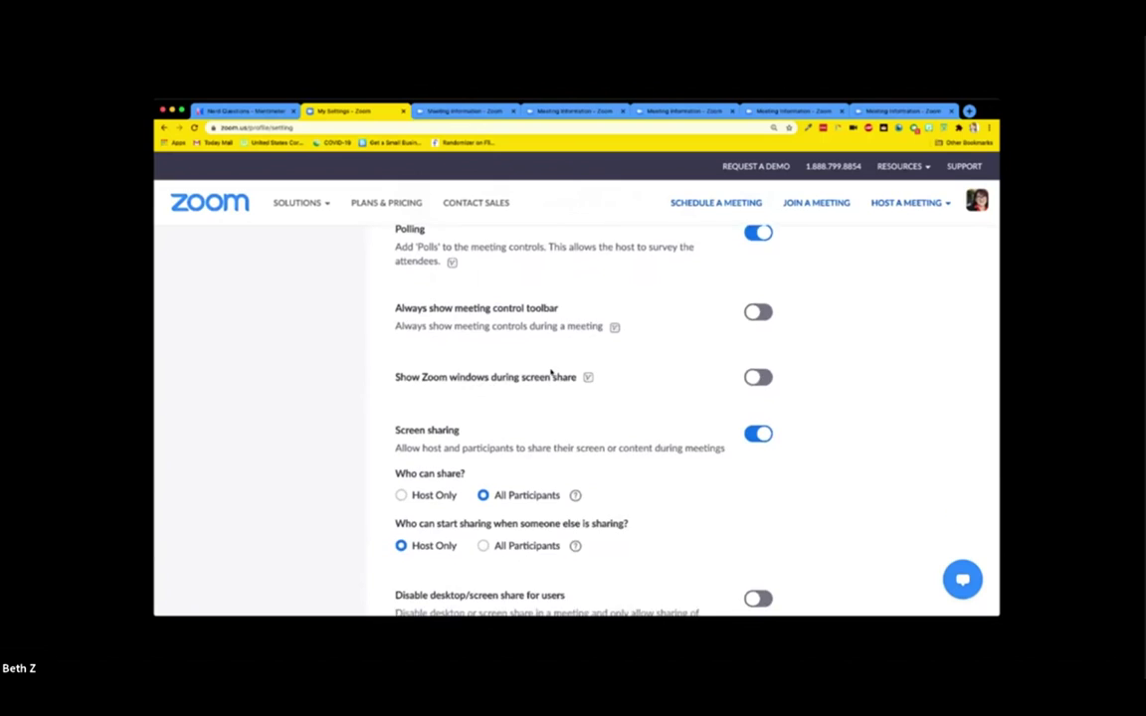
scroll(550, 372, down, 5)
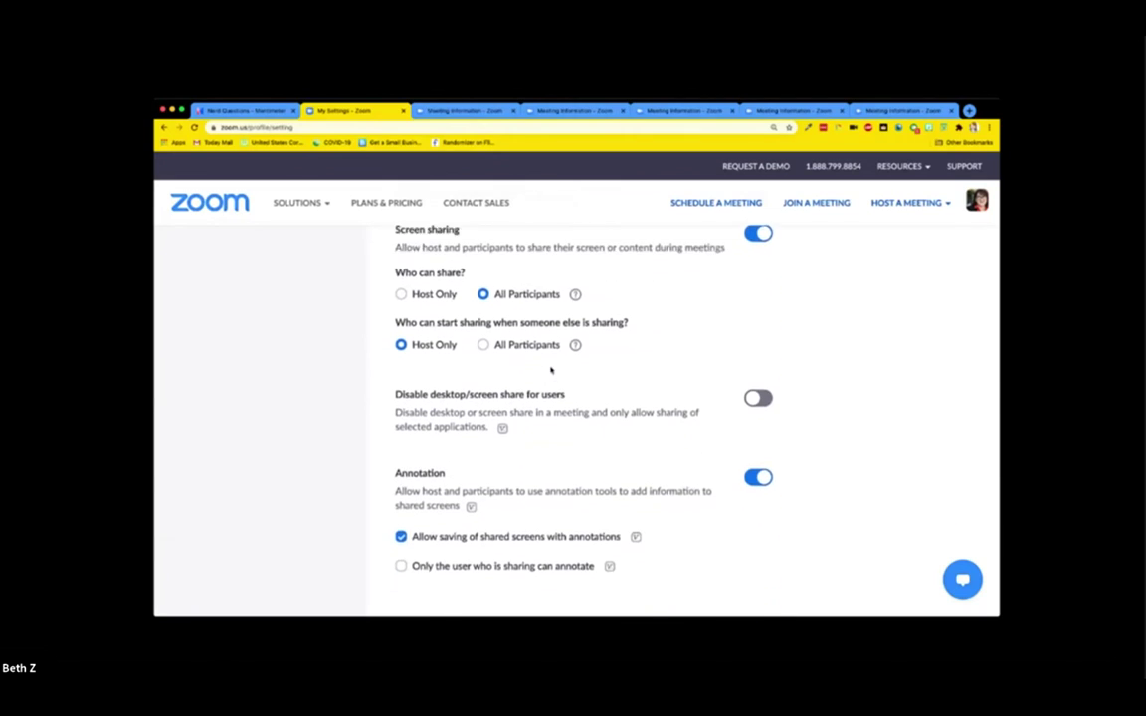
scroll(550, 370, down, 1)
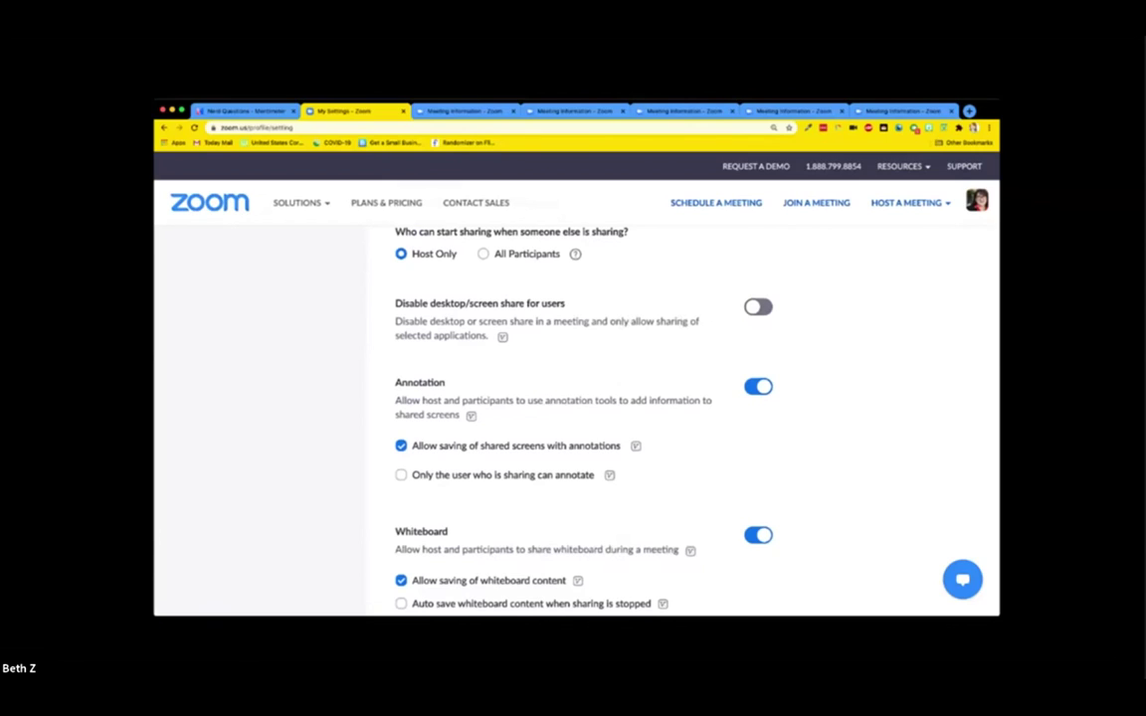
scroll(403, 480, down, 5)
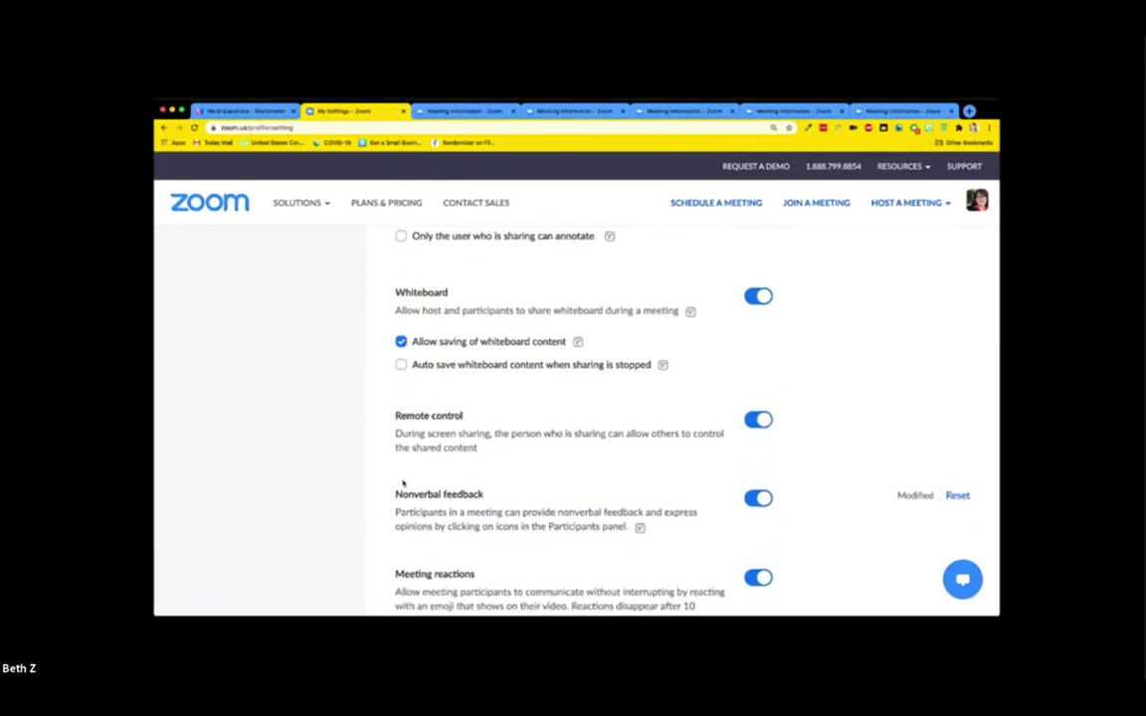
scroll(403, 483, down, 5)
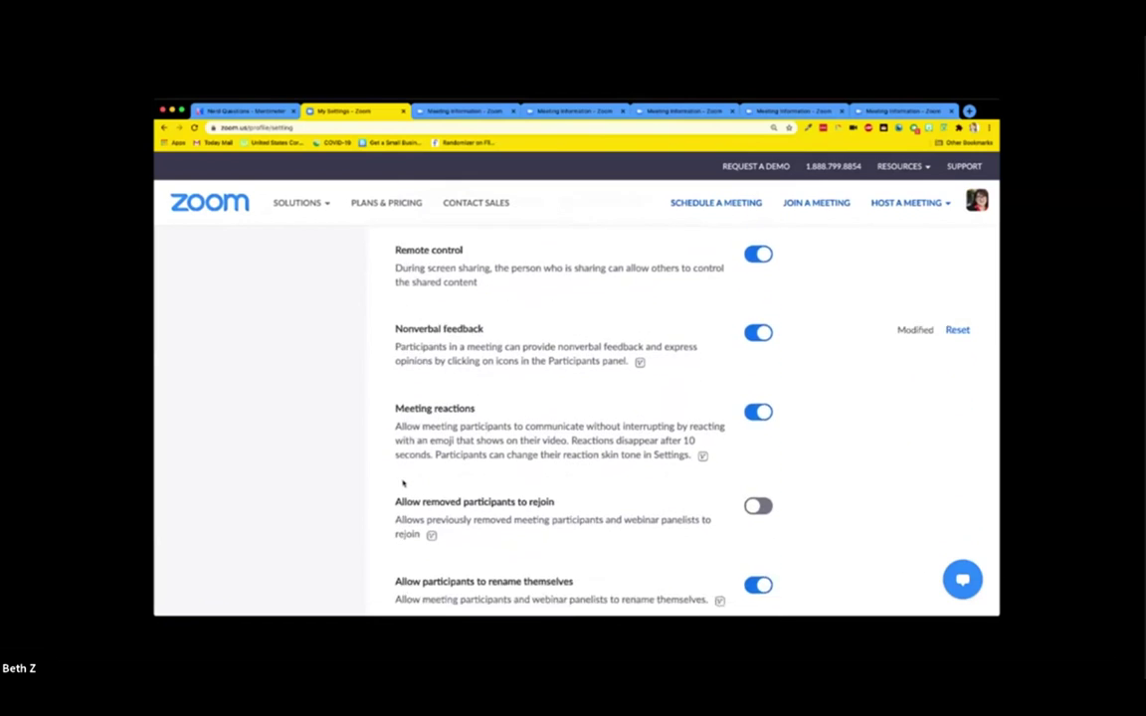
scroll(403, 483, down, 1)
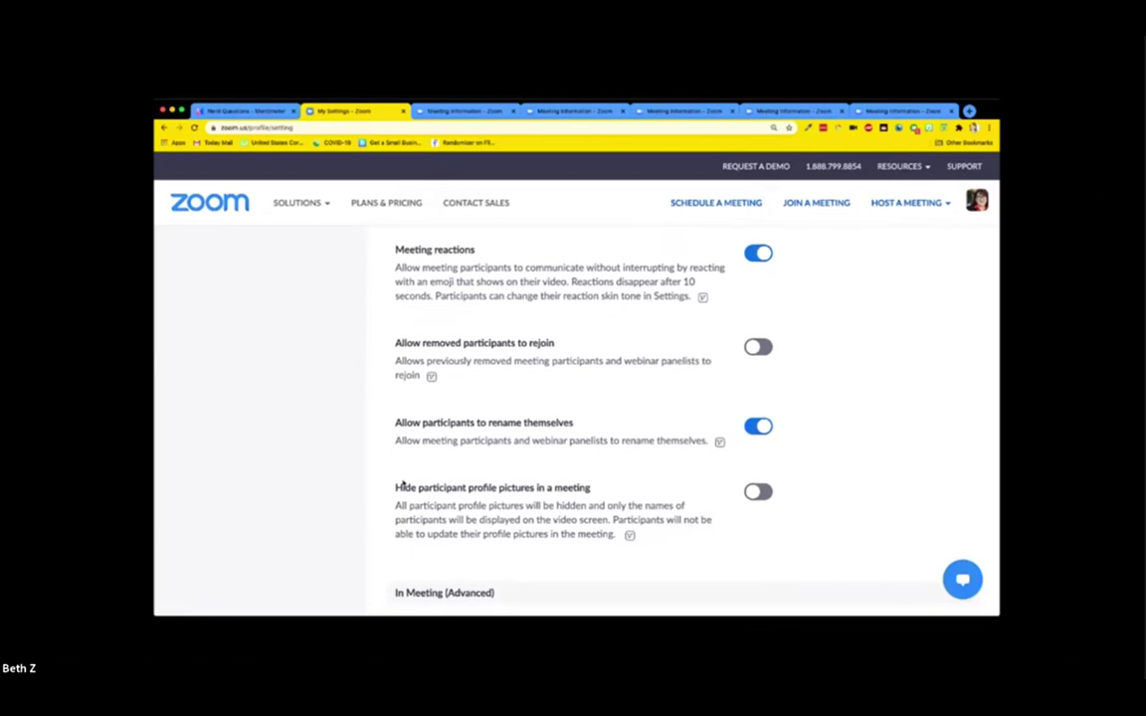
- Review the In Meeting (Advanced) settings for breakout rooms, closed captioning, language interpretation, Group HD video, virtual background, video filters, guest identification and audio
scroll(403, 484, down, 6)
scroll(403, 484, down, 7)
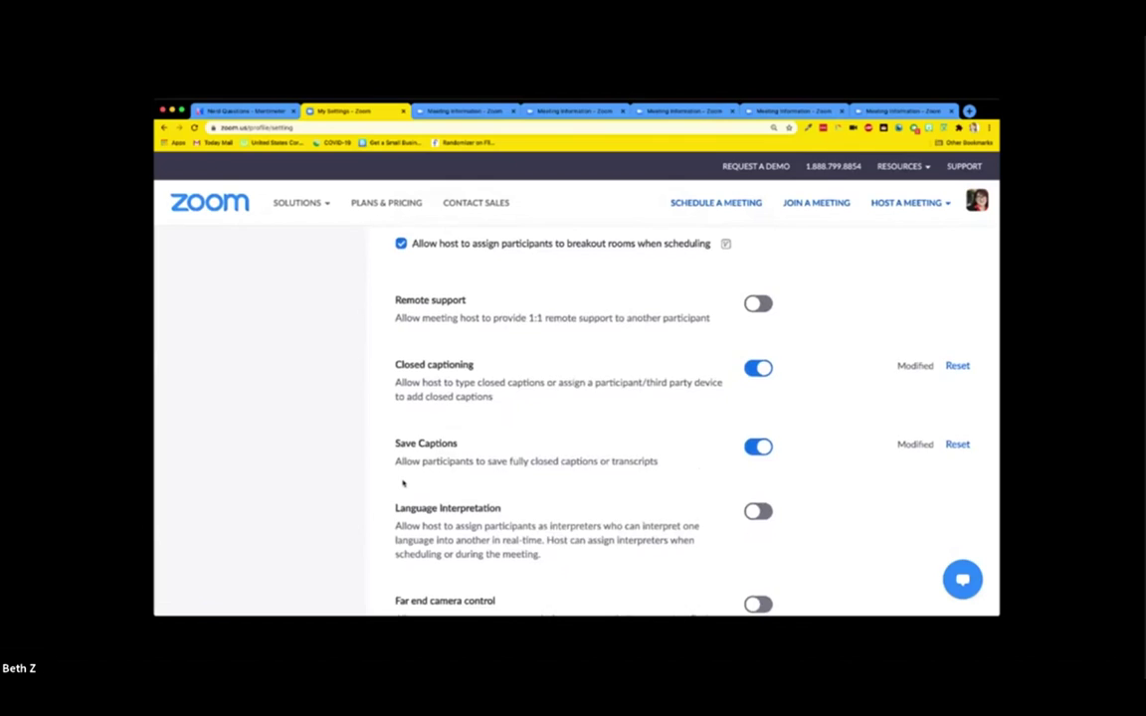
scroll(403, 483, down, 4)
scroll(403, 483, down, 1)
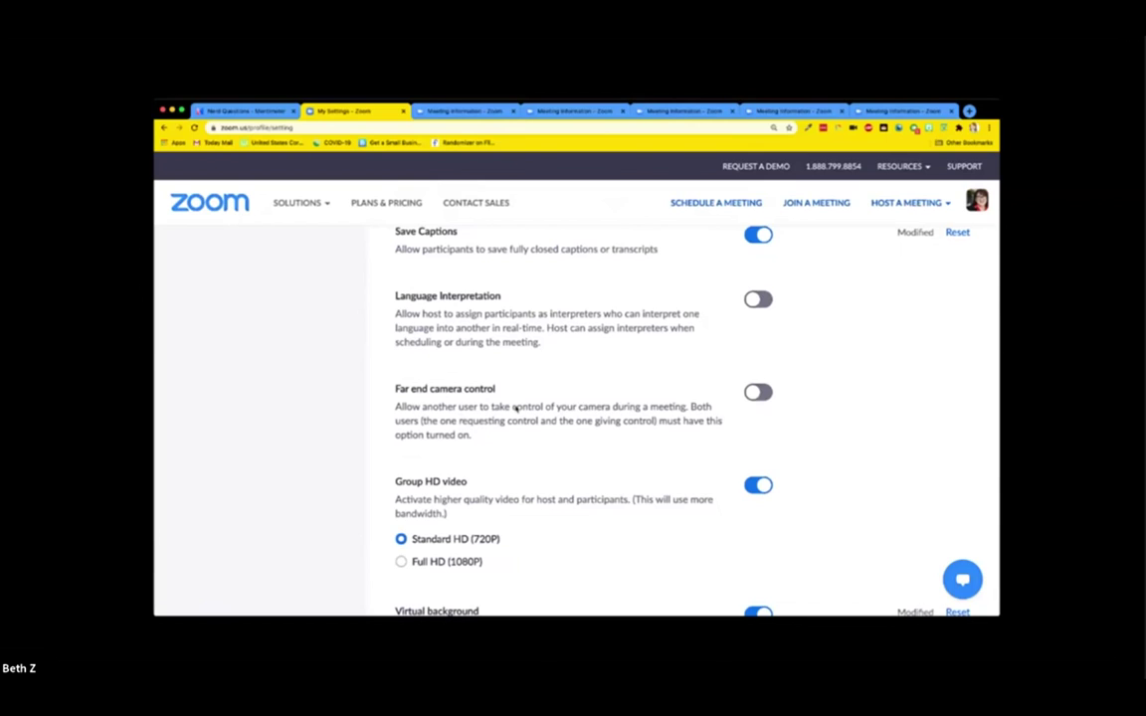
scroll(495, 454, down, 6)
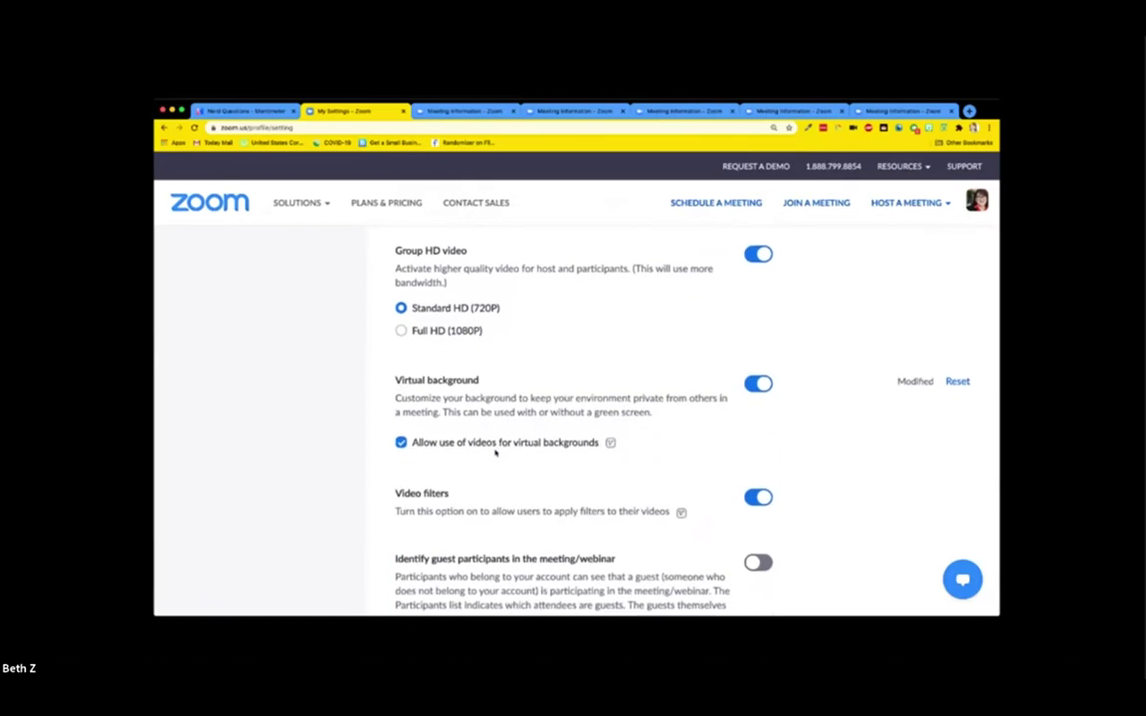
scroll(495, 454, down, 1)
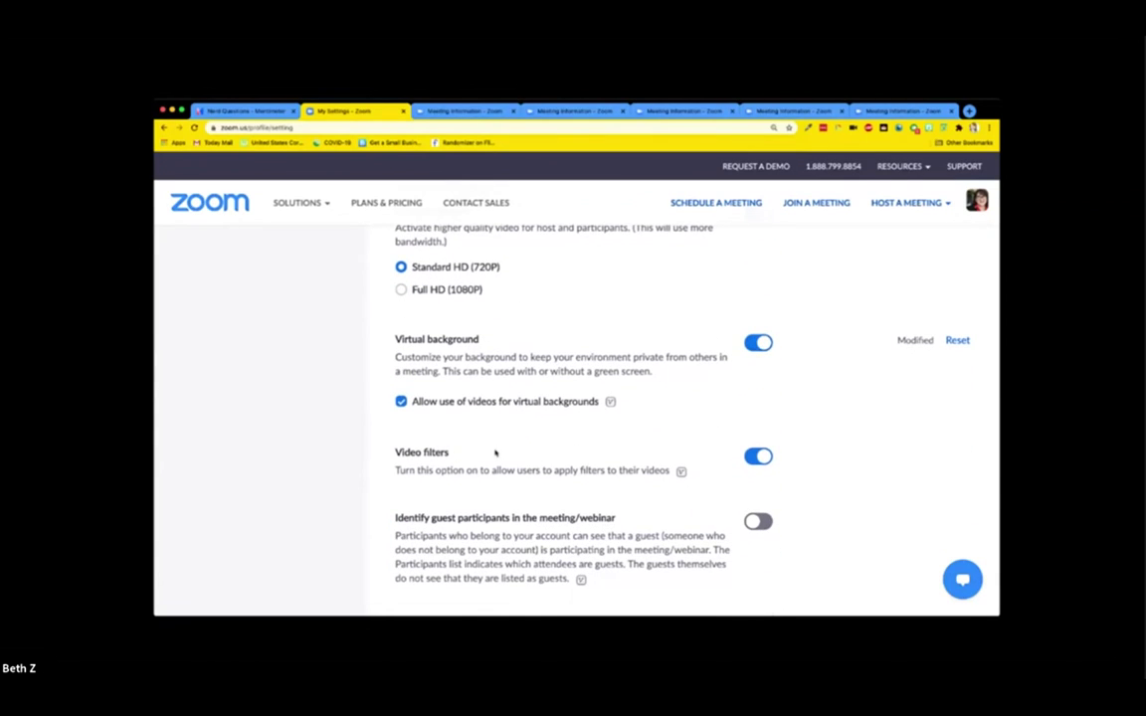
scroll(495, 453, down, 2)
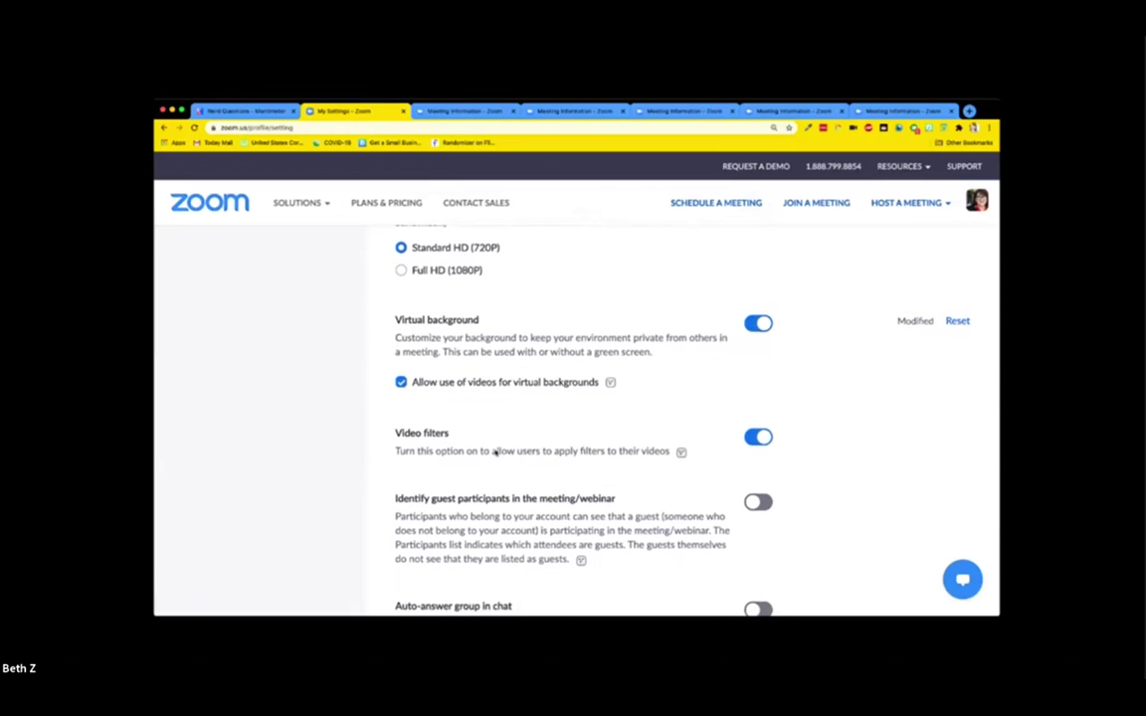
scroll(495, 454, down, 4)
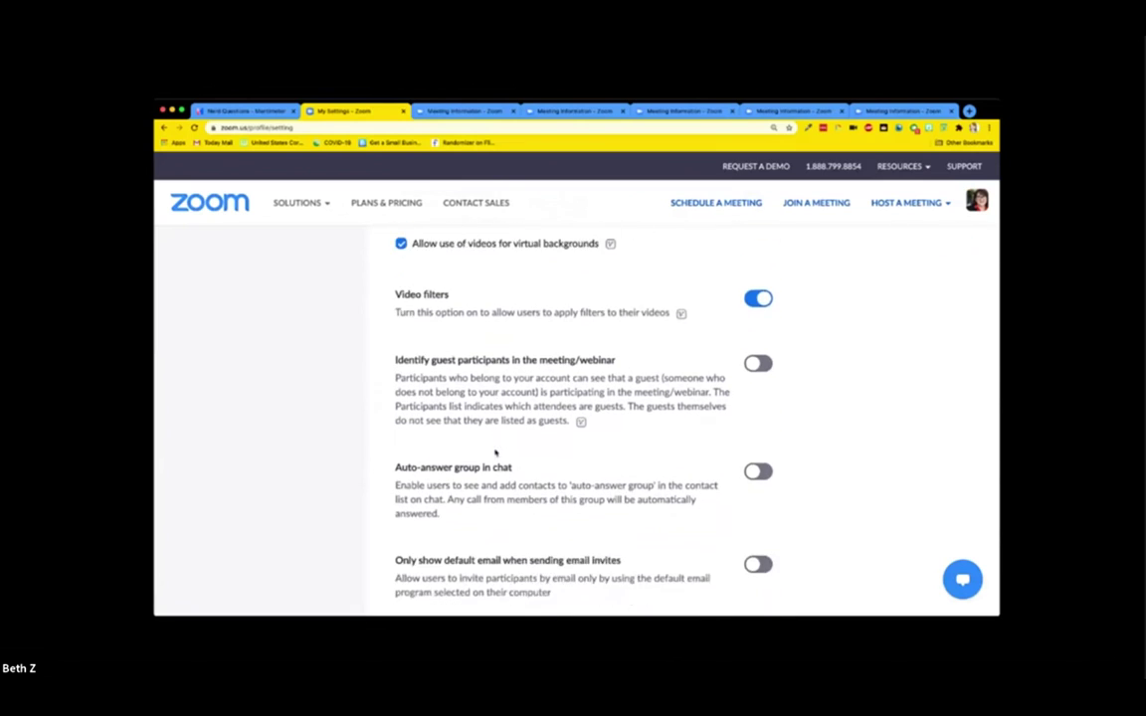
scroll(496, 454, down, 2)
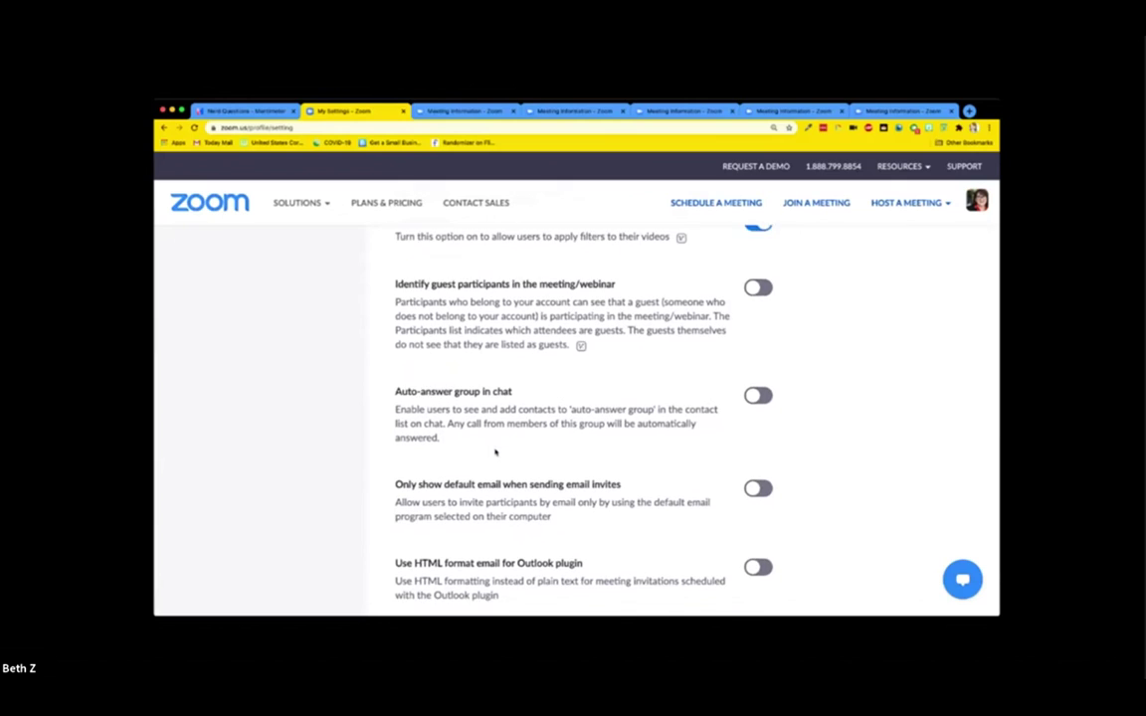
scroll(495, 454, down, 2)
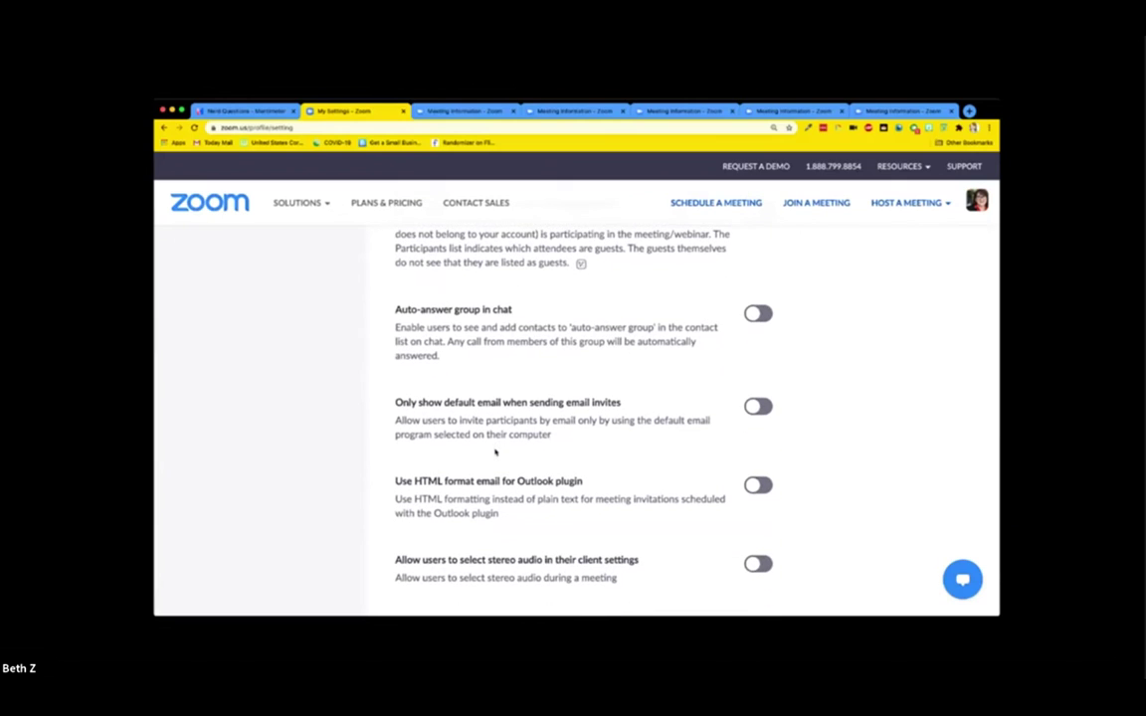
scroll(495, 453, down, 10)
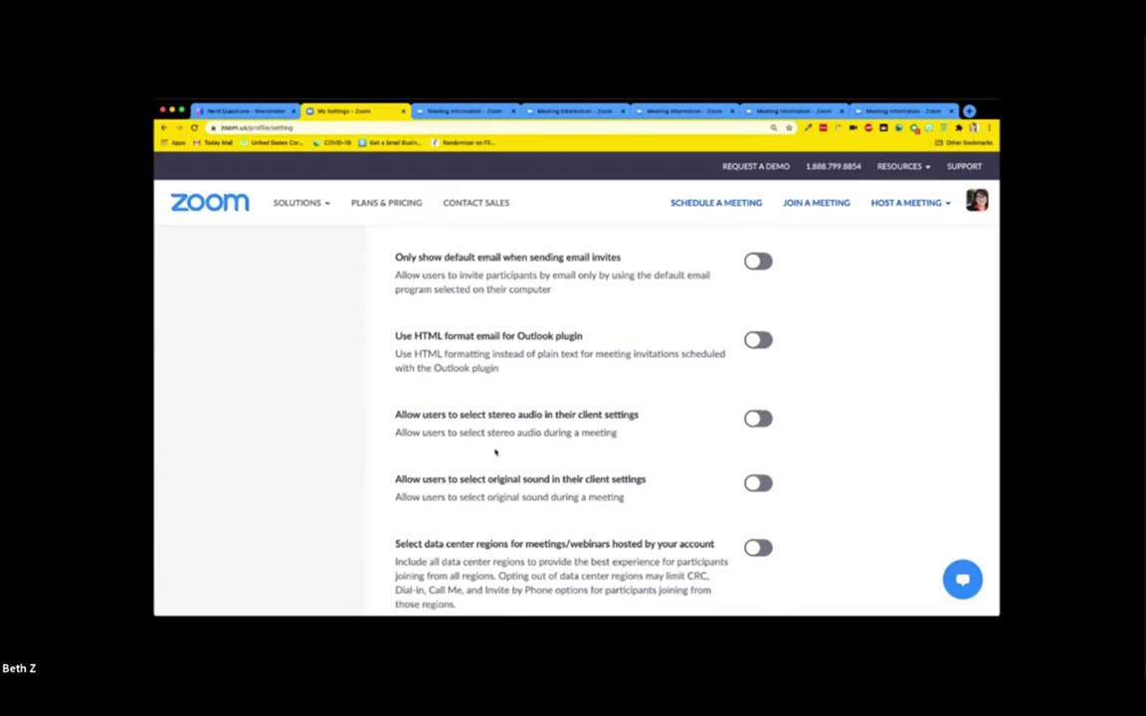
- Open the Meetings page of the web account and look over the Upcoming Meetings list
scroll(495, 454, up, 15)
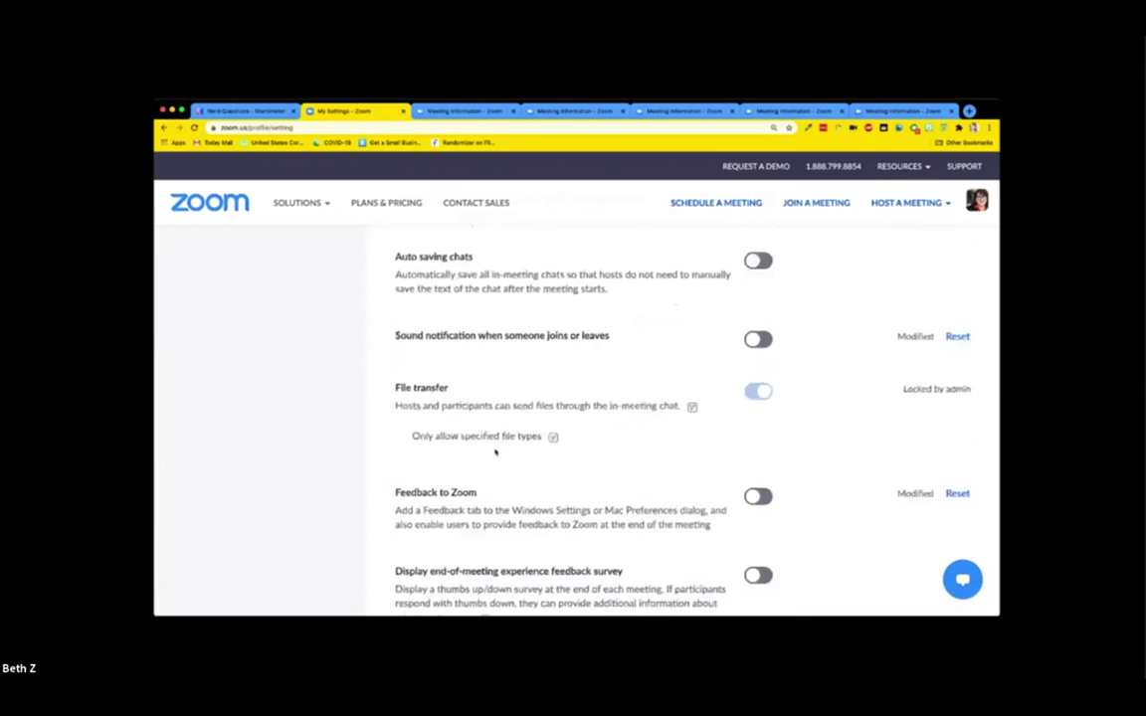
scroll(495, 453, up, 15)
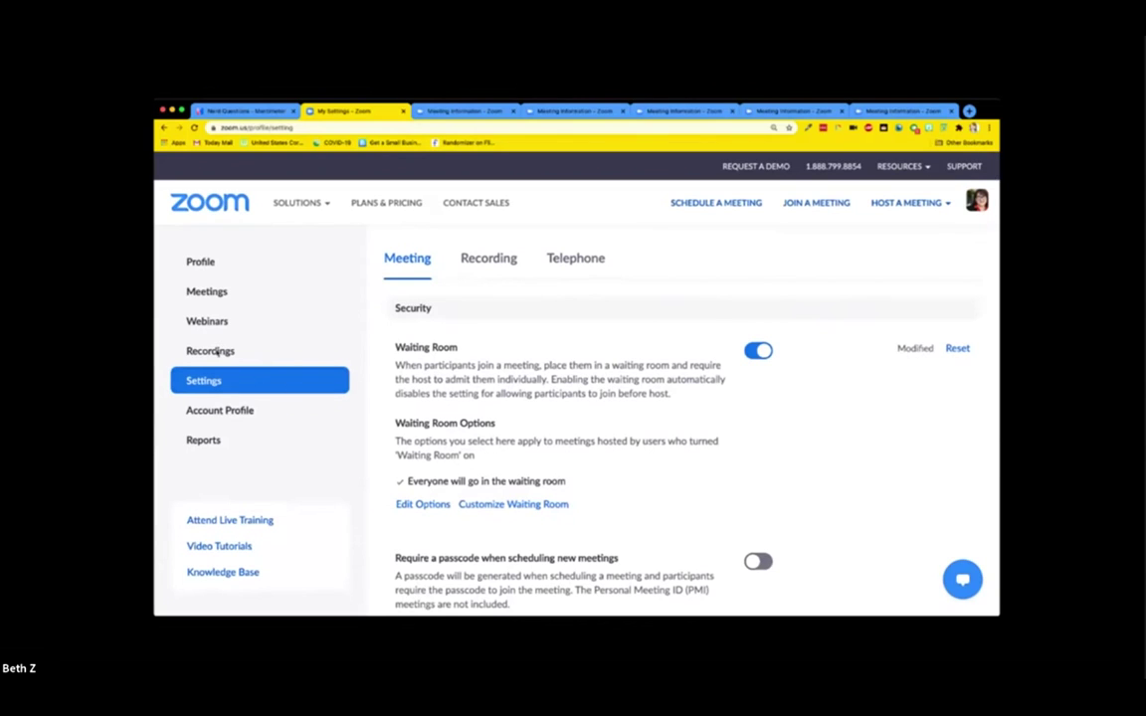
click(205, 292)
scroll(472, 435, down, 3)
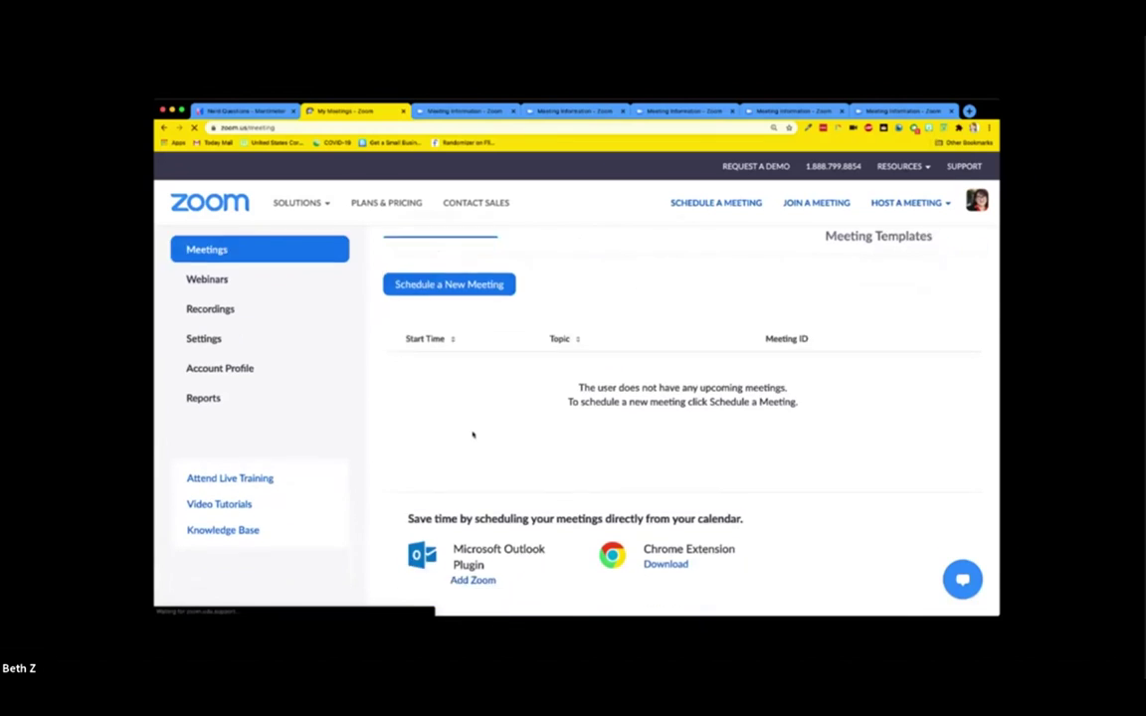
scroll(473, 434, up, 3)
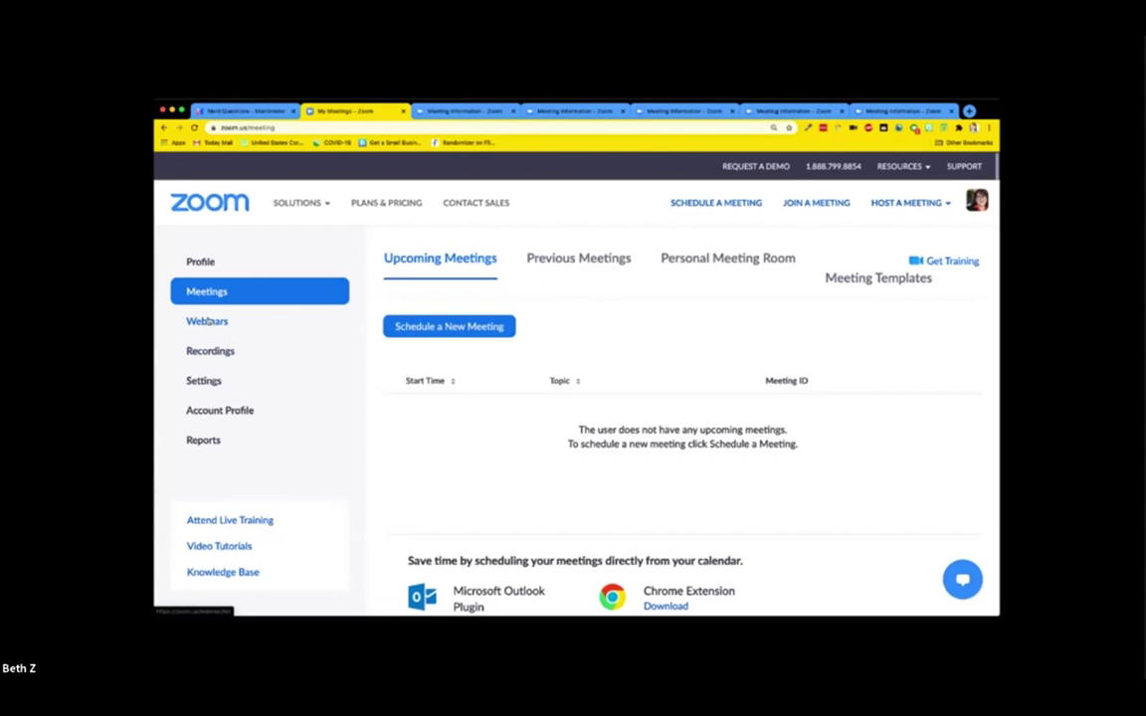
- Return to the account settings and recheck the Security and Schedule Meeting options for passcodes, authentication, audio type, join before host and Personal Meeting ID
click(204, 382)
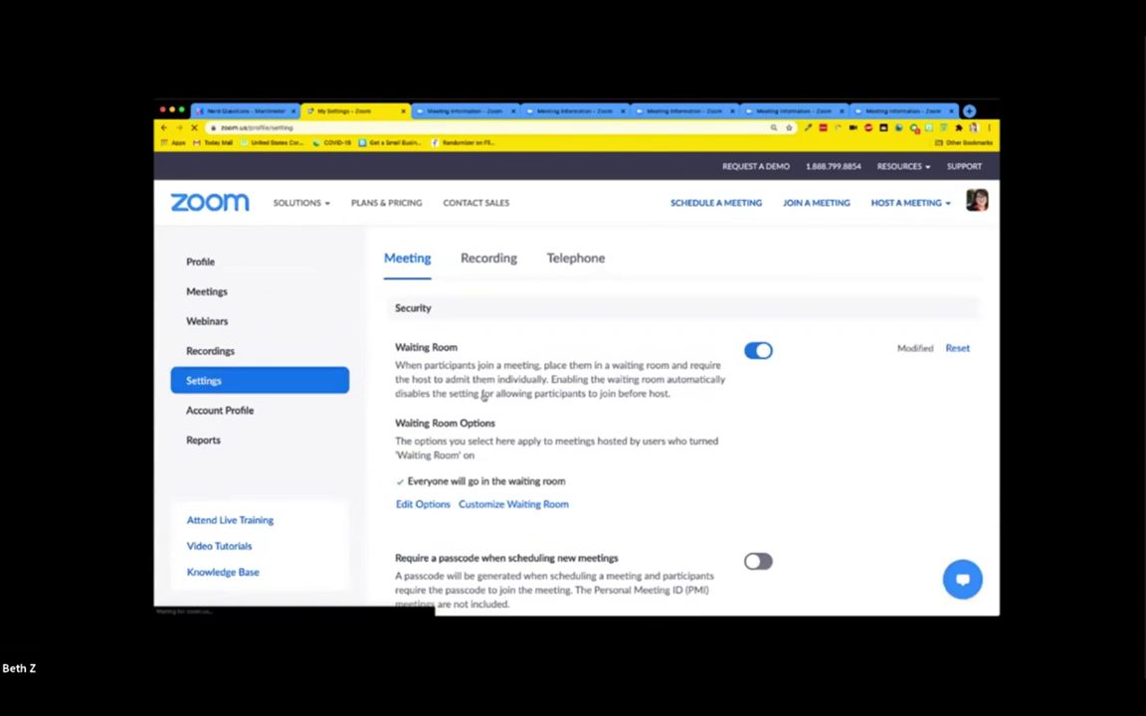
scroll(481, 394, down, 5)
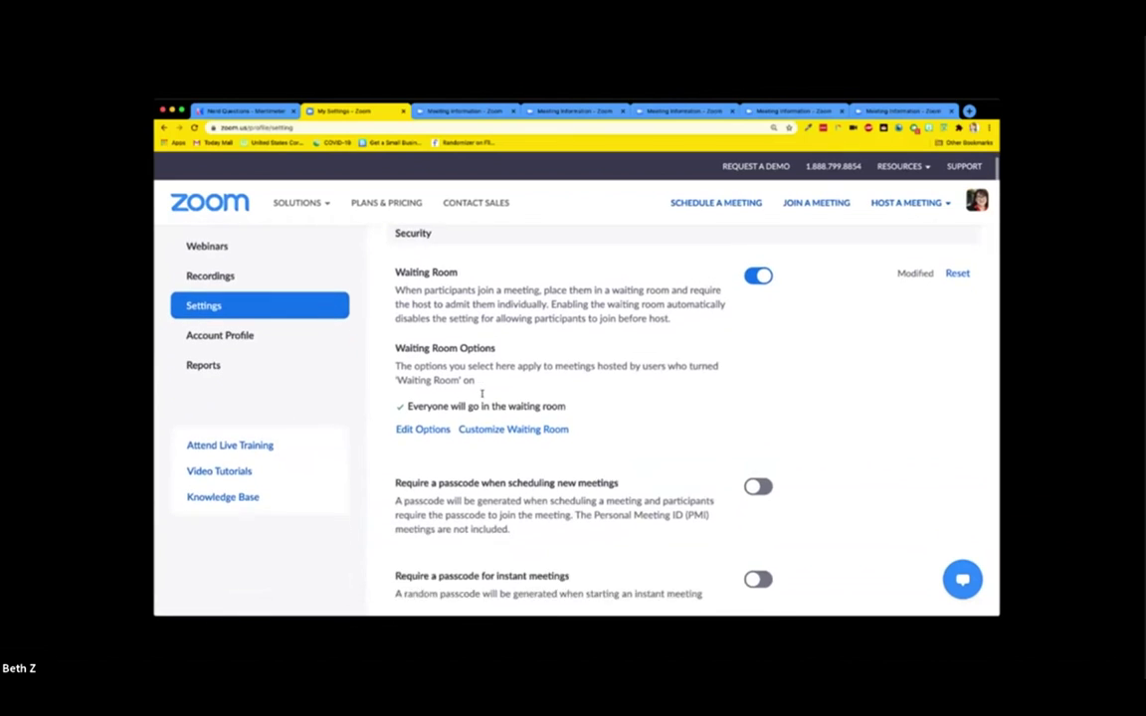
scroll(481, 395, down, 8)
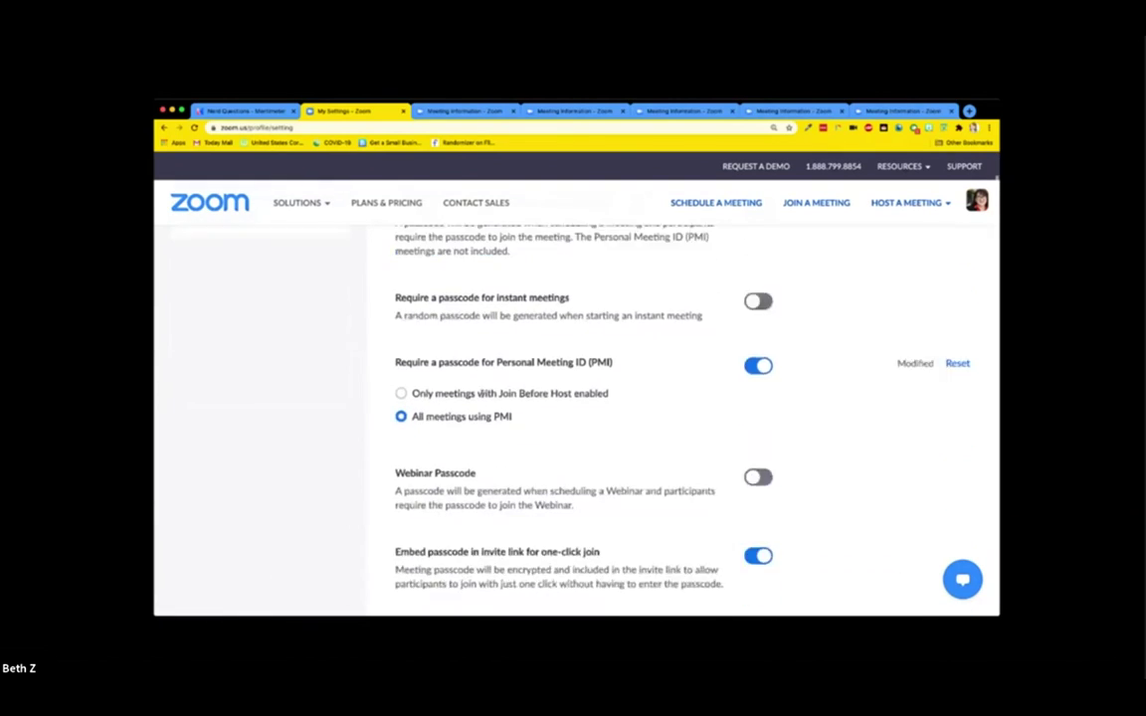
scroll(481, 394, down, 9)
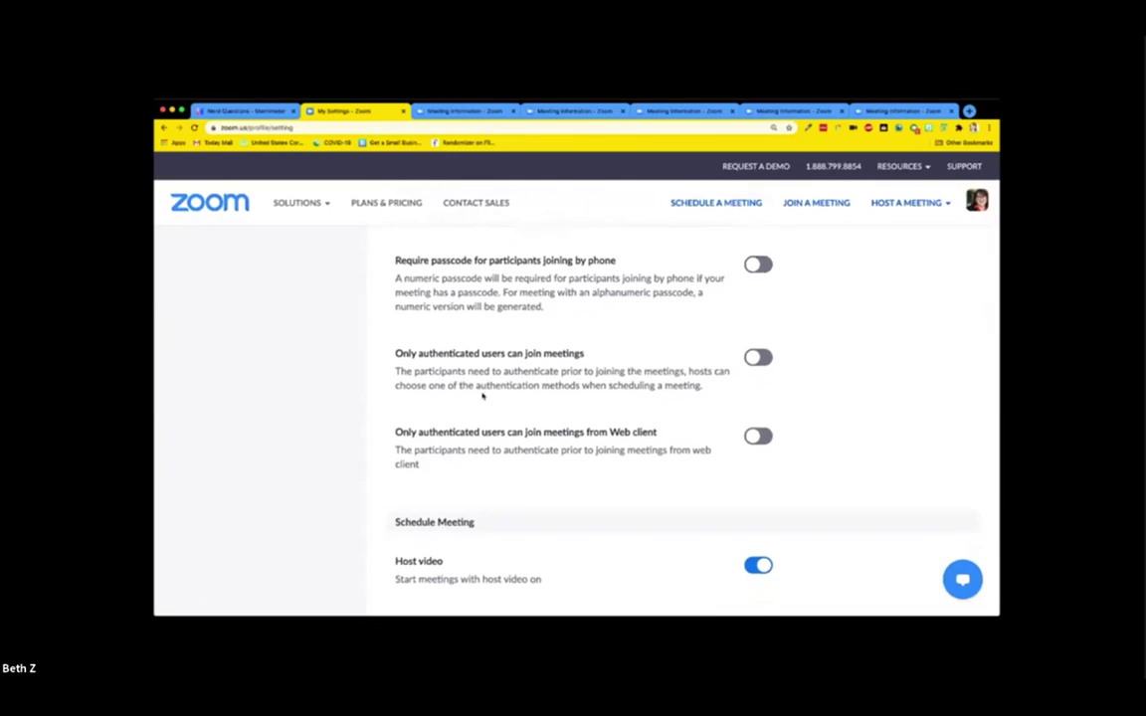
scroll(483, 395, down, 7)
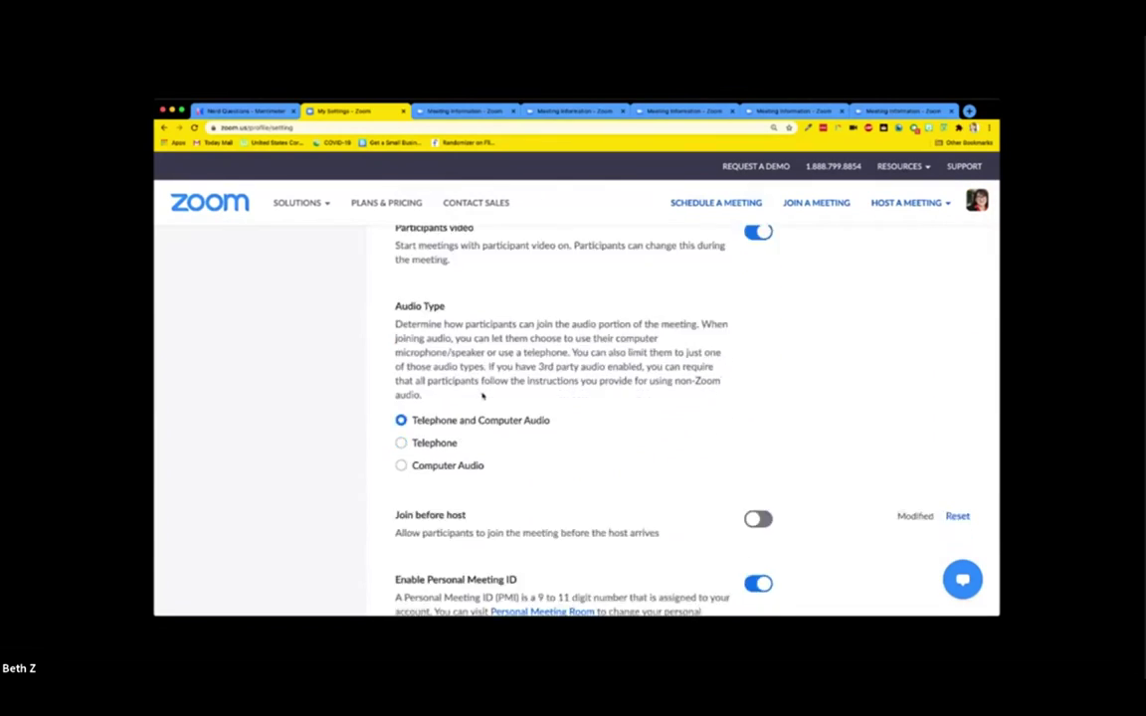
scroll(481, 392, down, 7)
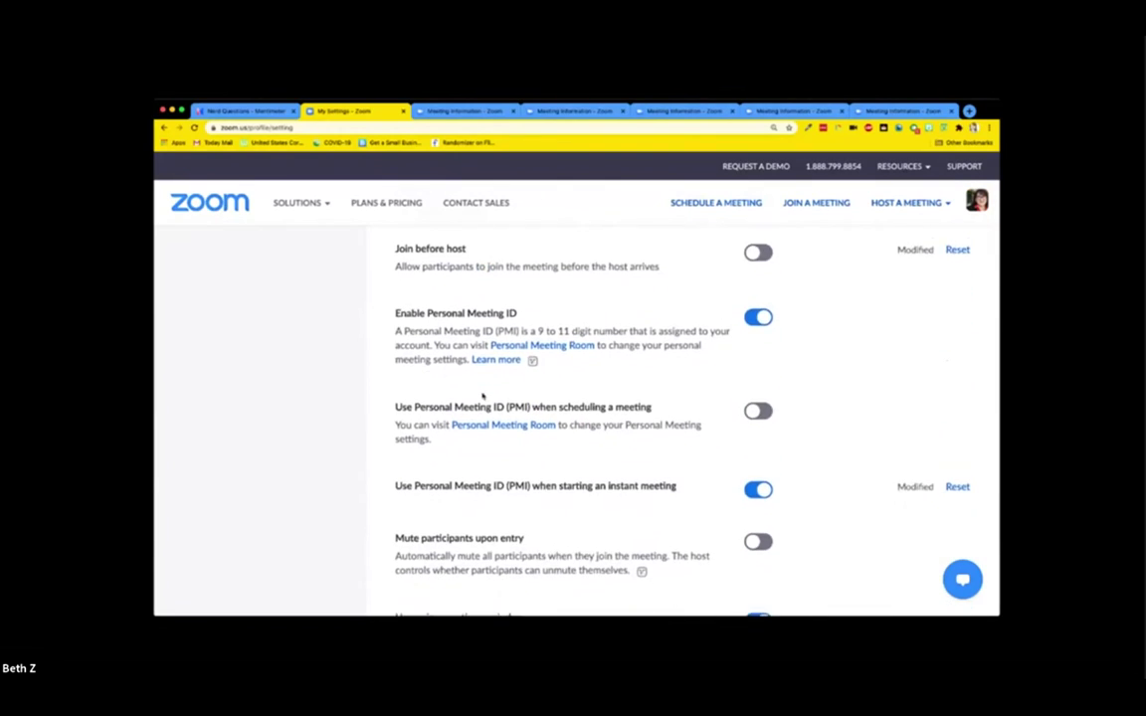
scroll(481, 394, down, 2)
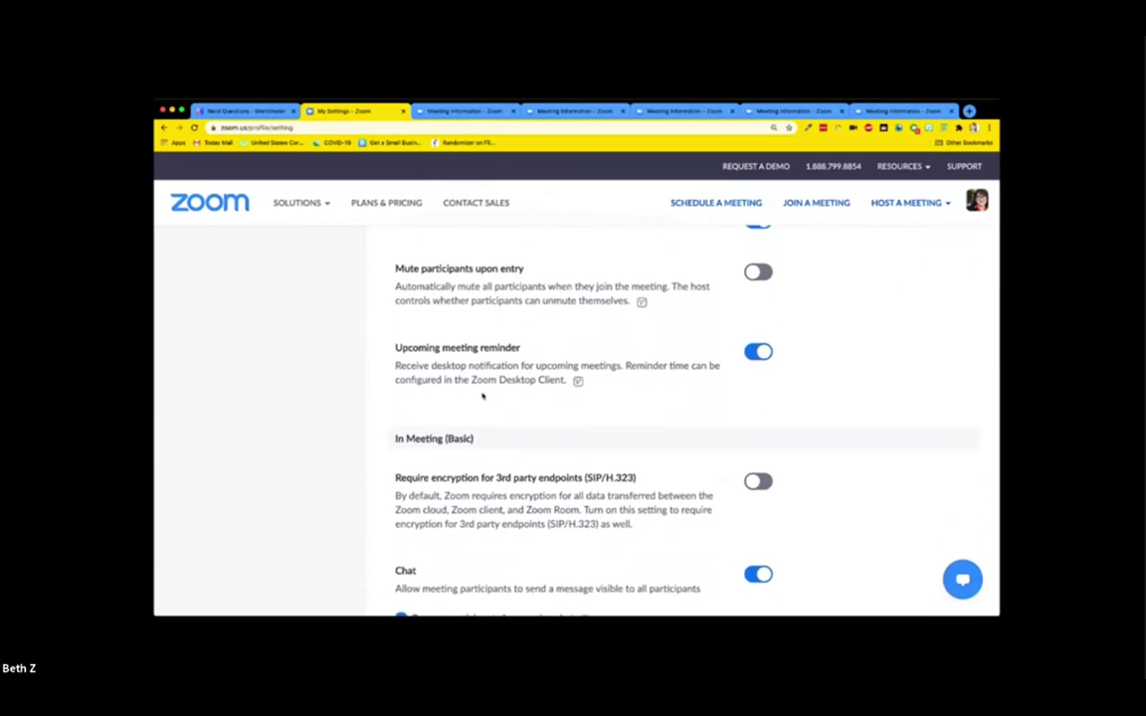
- Look through the In Meeting (Basic) settings for chat, file transfer, feedback, co-host, polling, screen sharing, annotation and whiteboard
scroll(482, 396, down, 6)
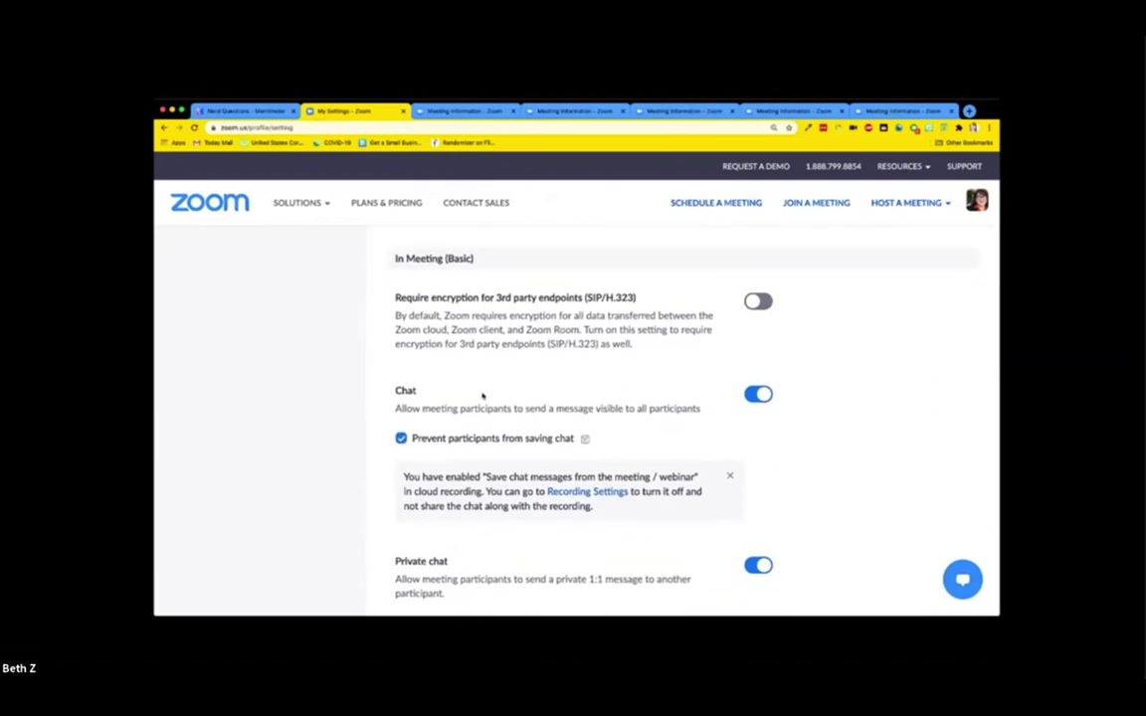
scroll(483, 395, down, 3)
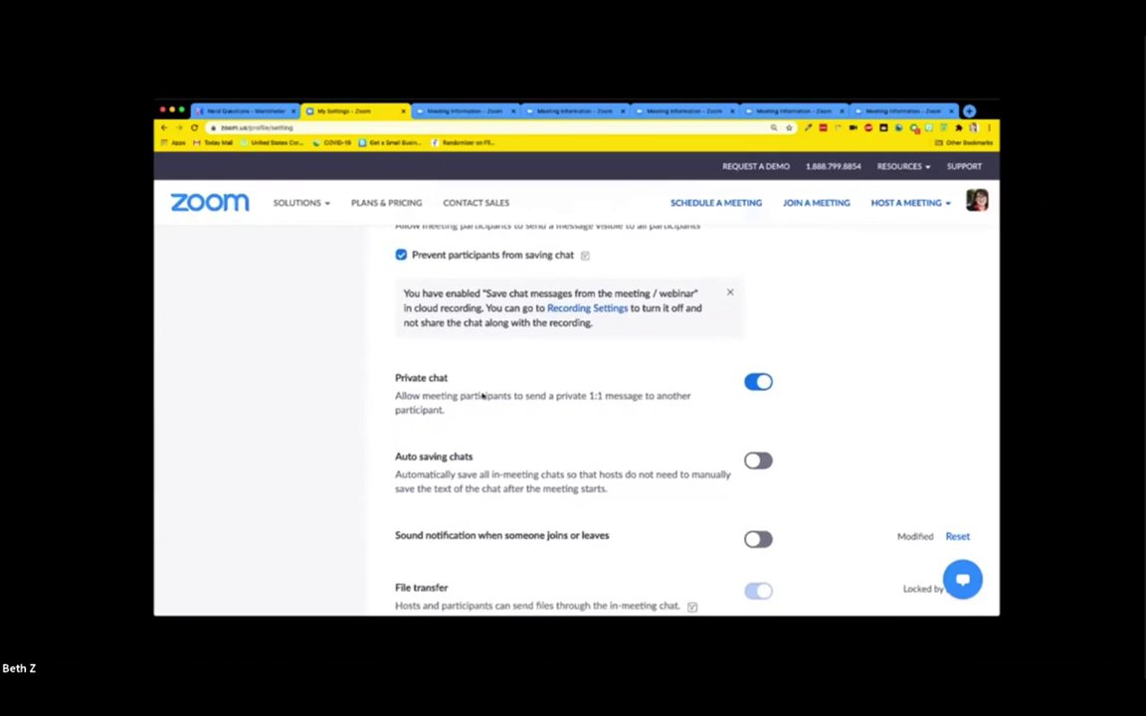
scroll(482, 396, down, 4)
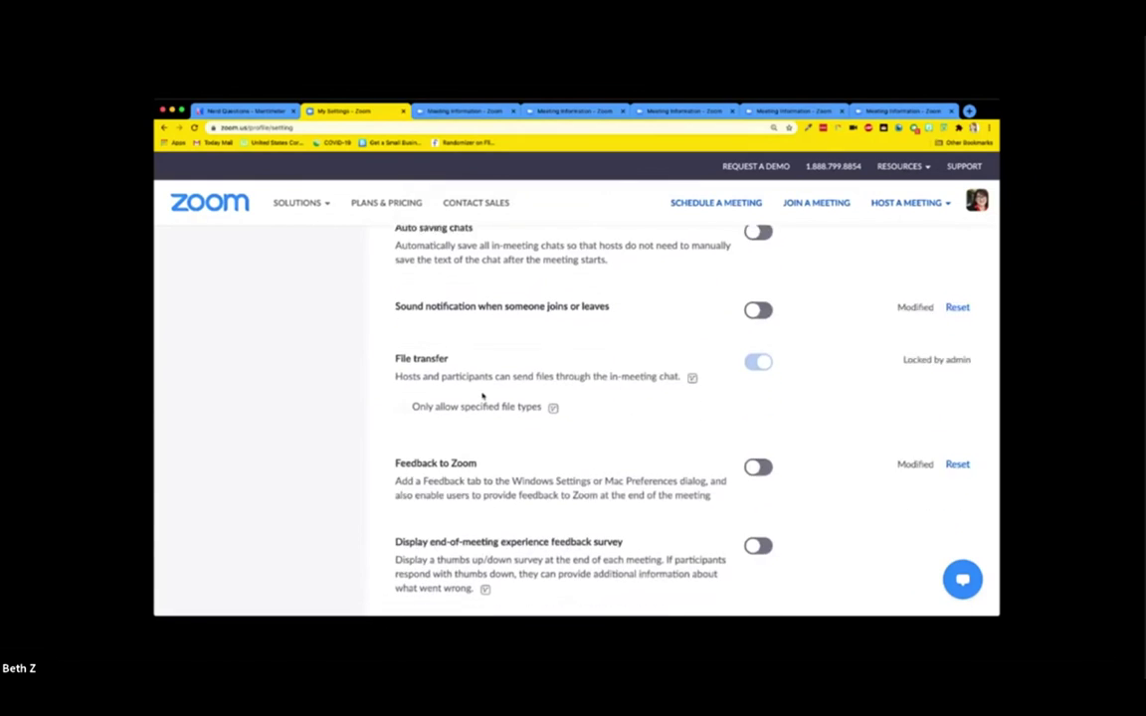
scroll(482, 396, down, 4)
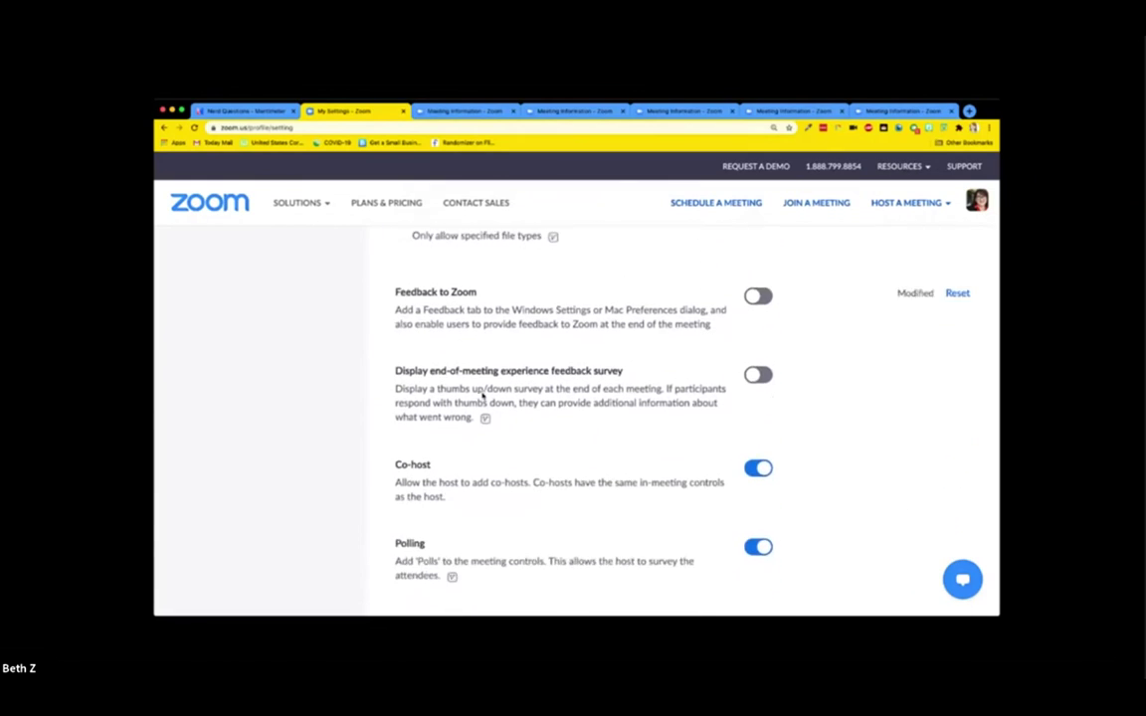
scroll(482, 396, down, 3)
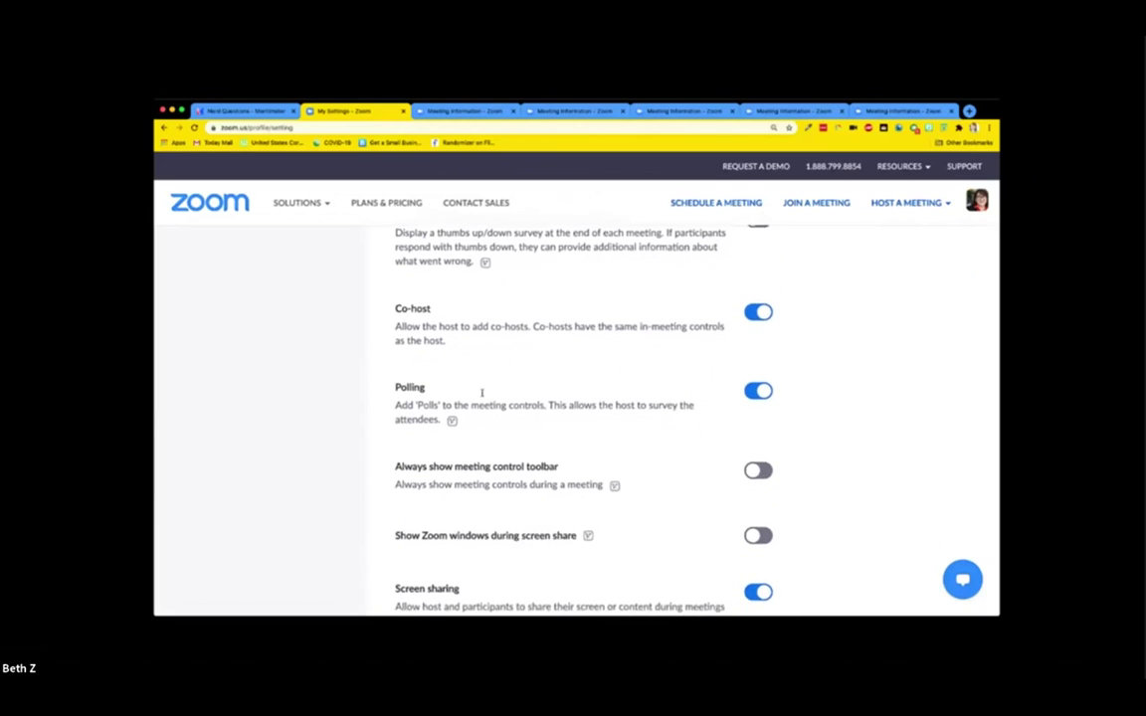
scroll(483, 396, down, 3)
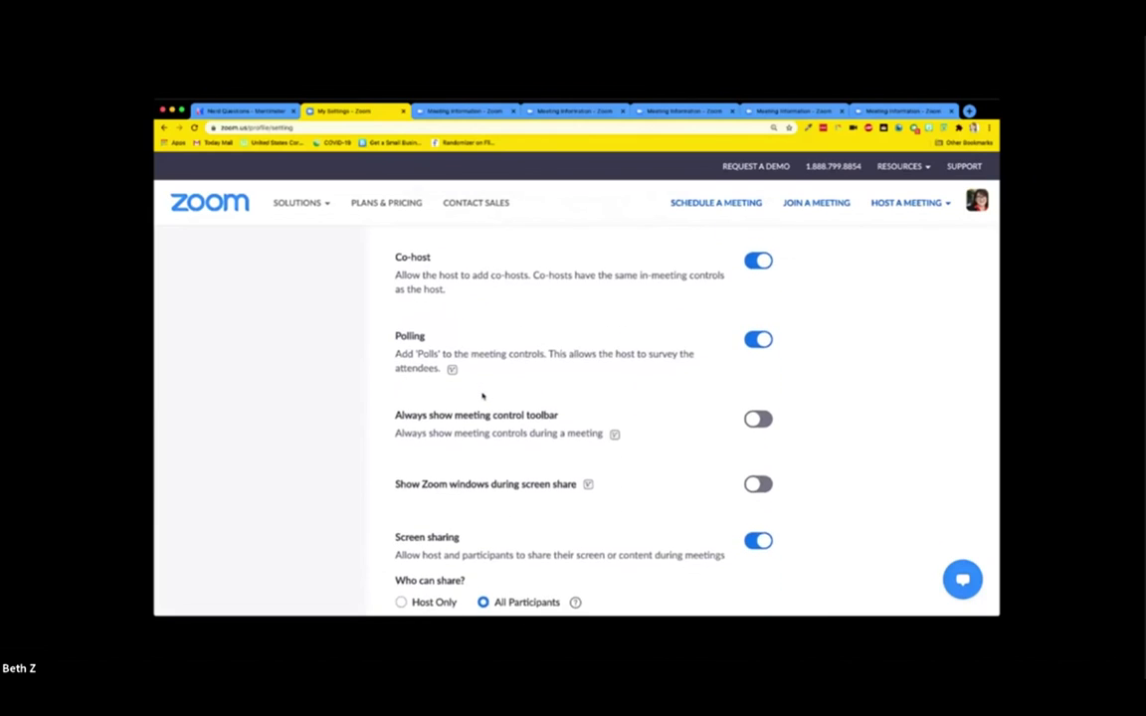
scroll(483, 396, down, 3)
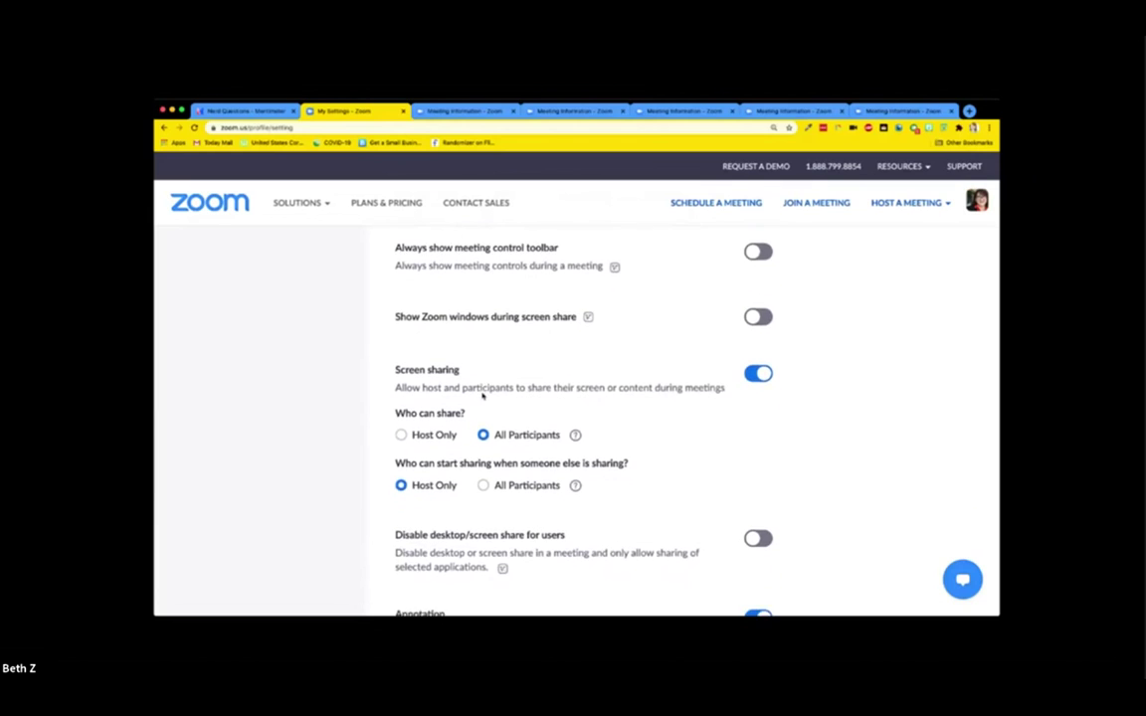
scroll(482, 396, down, 9)
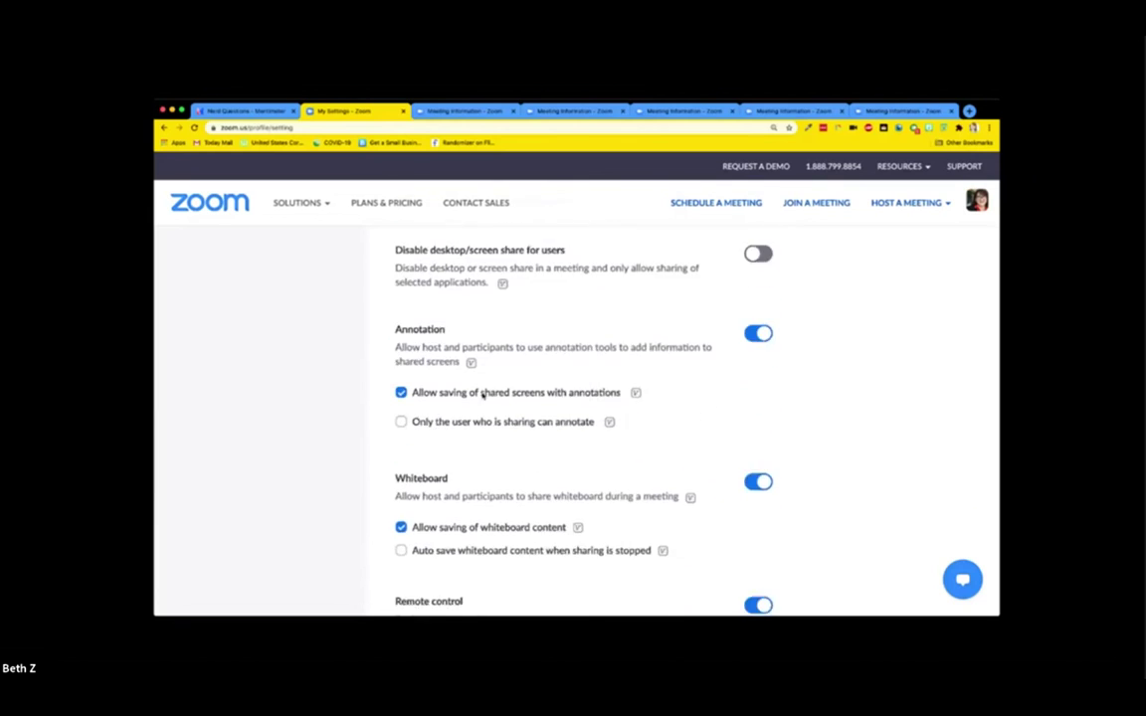
- Examine the settings for remote control, nonverbal feedback, meeting reactions, rejoining of removed participants, renaming and hidden profile pictures
scroll(483, 396, down, 3)
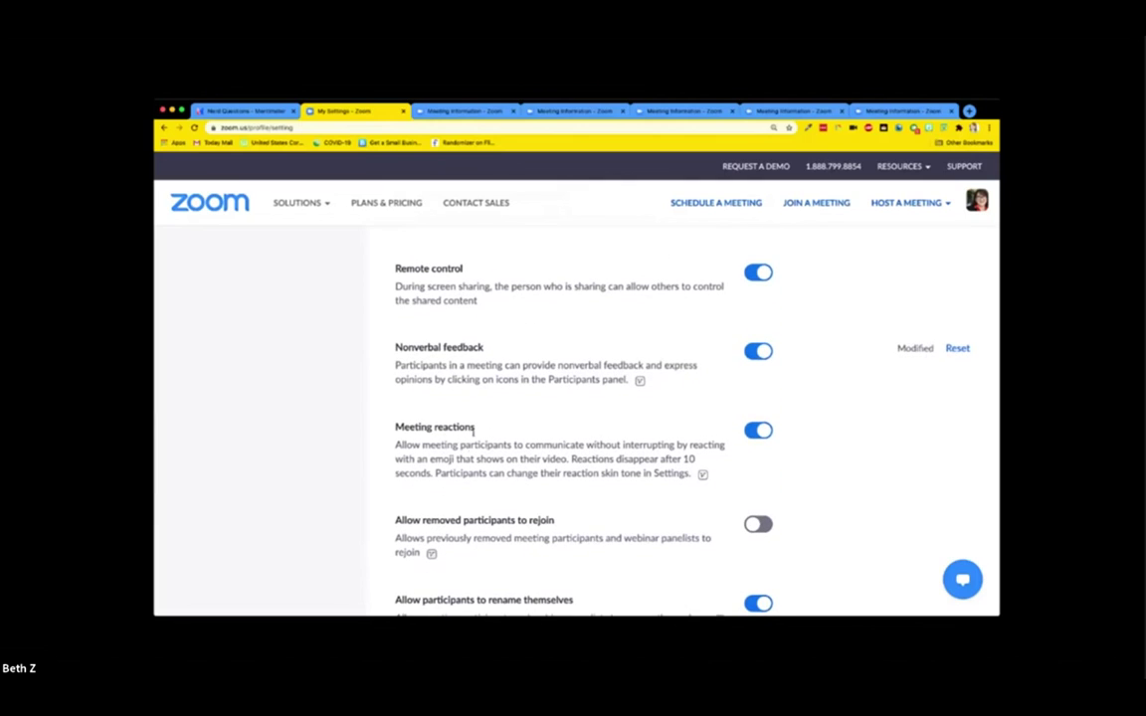
scroll(488, 445, up, 2)
scroll(488, 444, down, 2)
scroll(488, 444, up, 1)
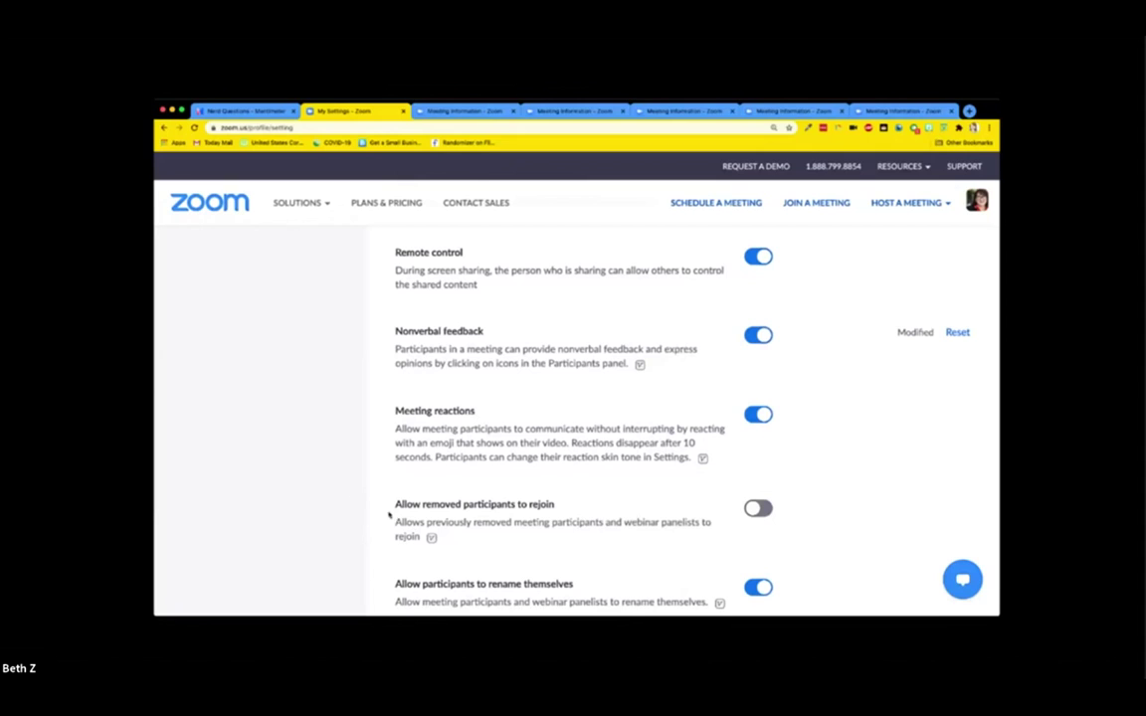
scroll(495, 556, down, 5)
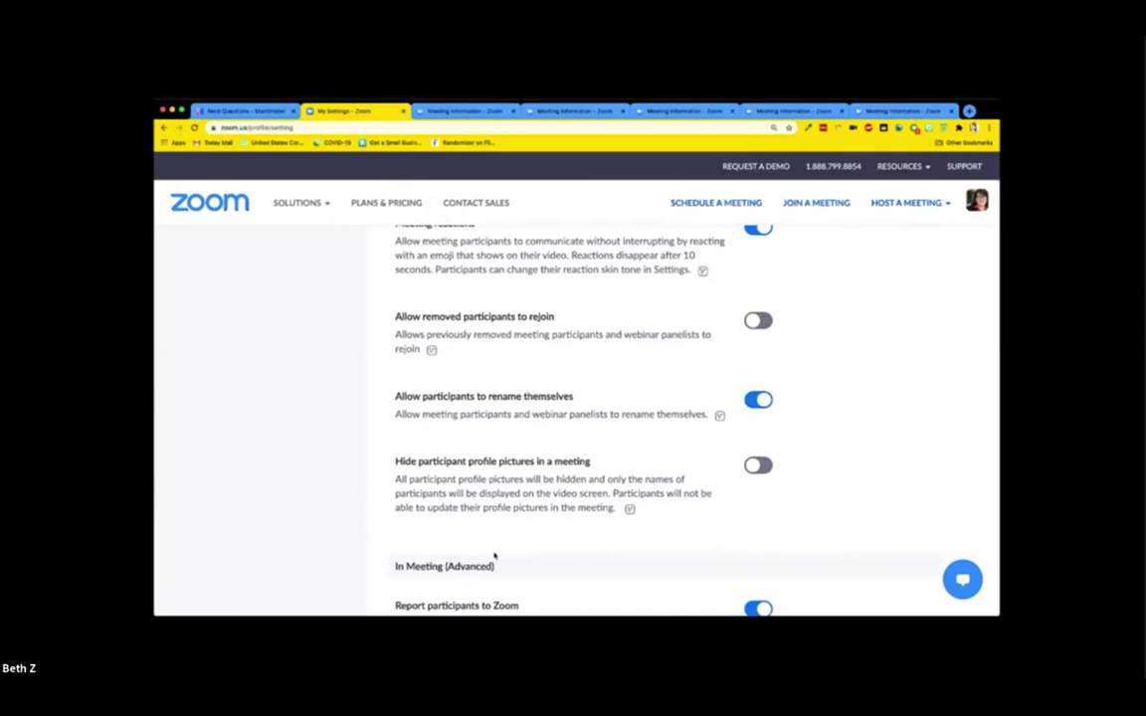